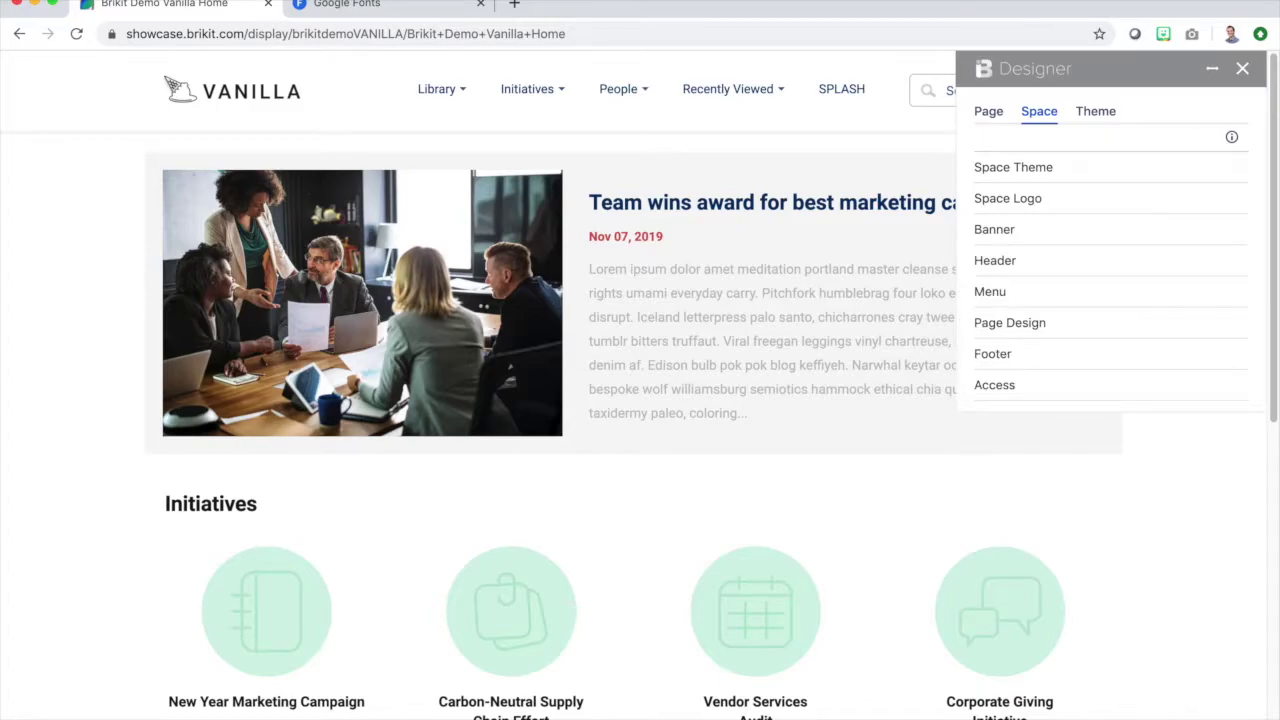
# Copy the built-in vanilla theme from the installed themes under the name VideoDoc
pyautogui.click(1114, 112)
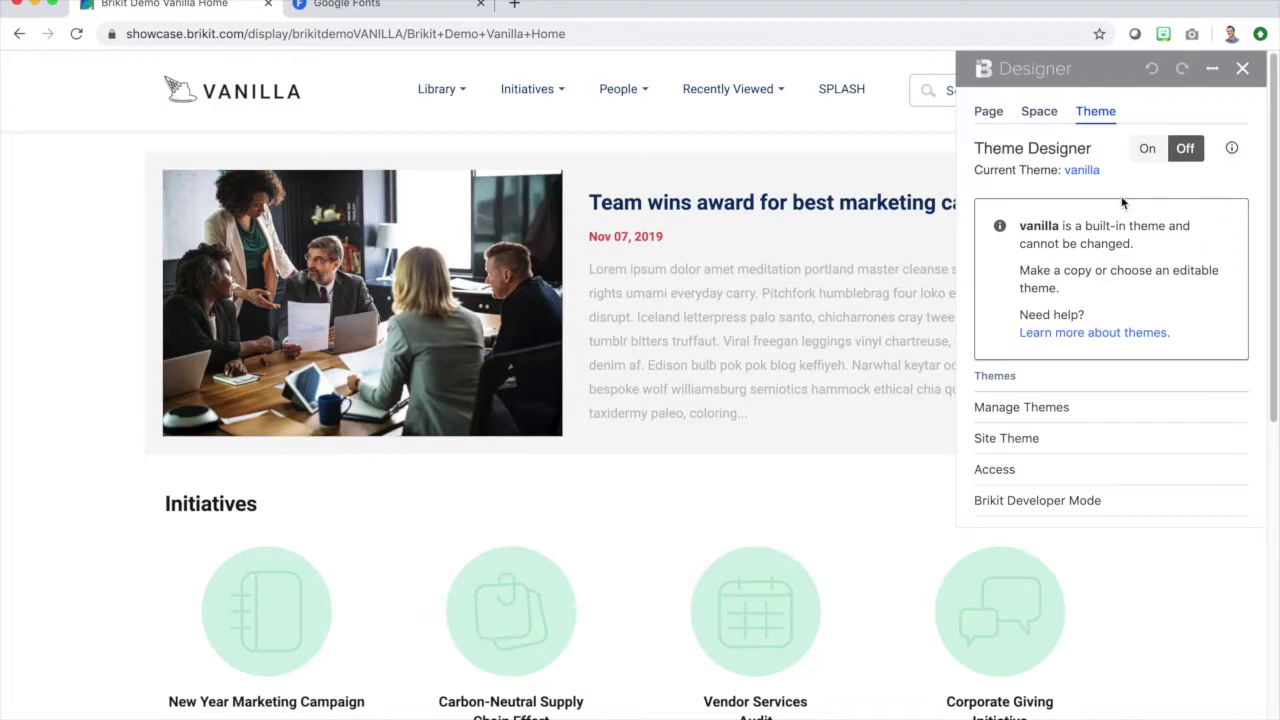
pyautogui.click(1051, 410)
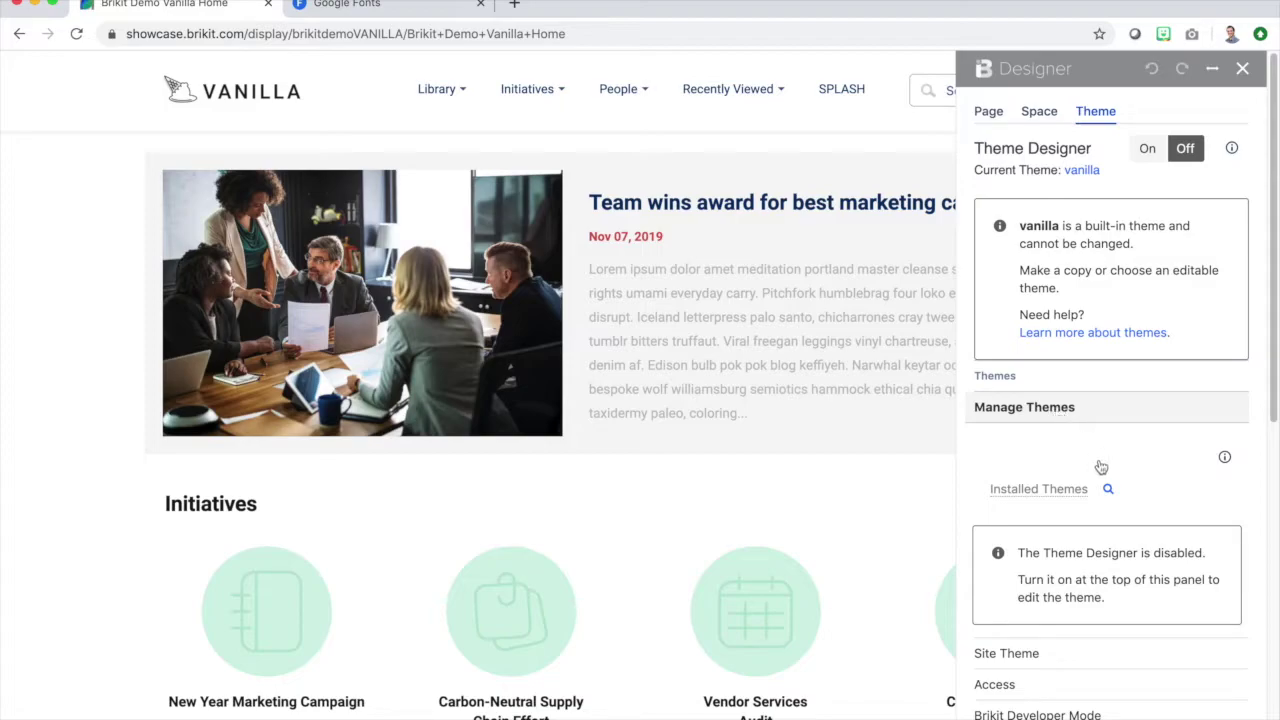
pyautogui.click(1110, 492)
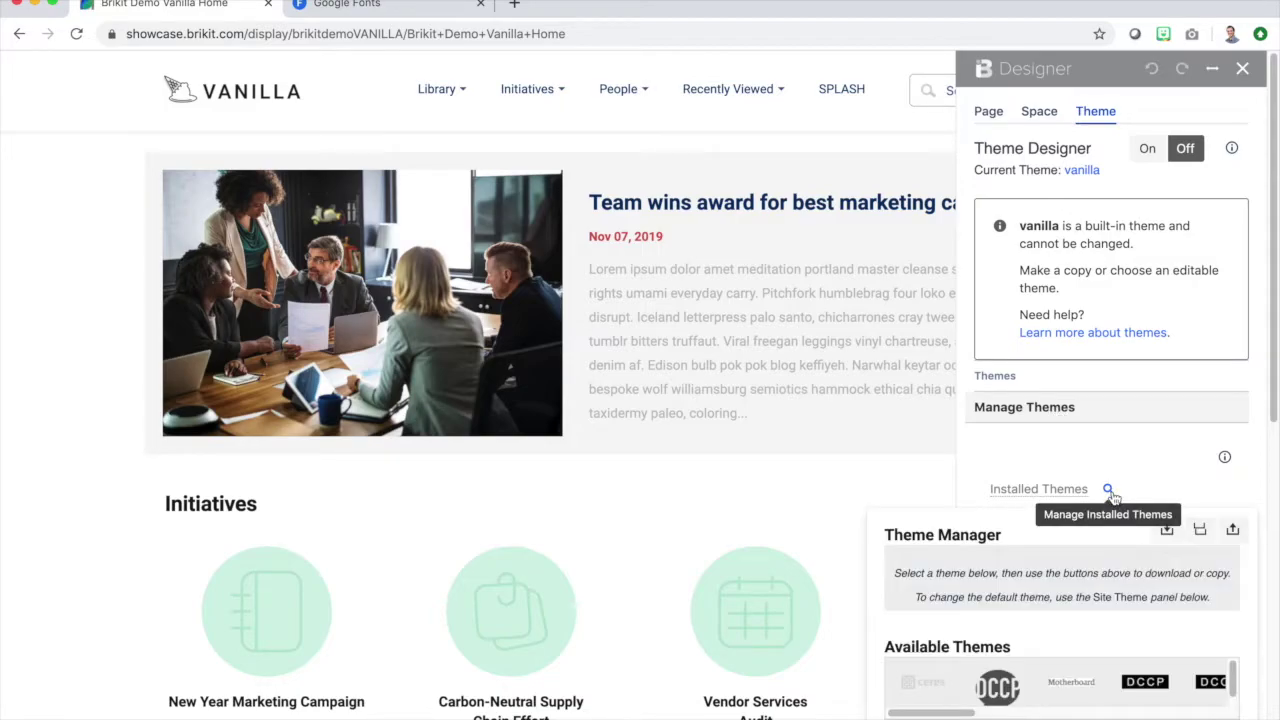
pyautogui.moveTo(936, 714); pyautogui.dragTo(1186, 716)
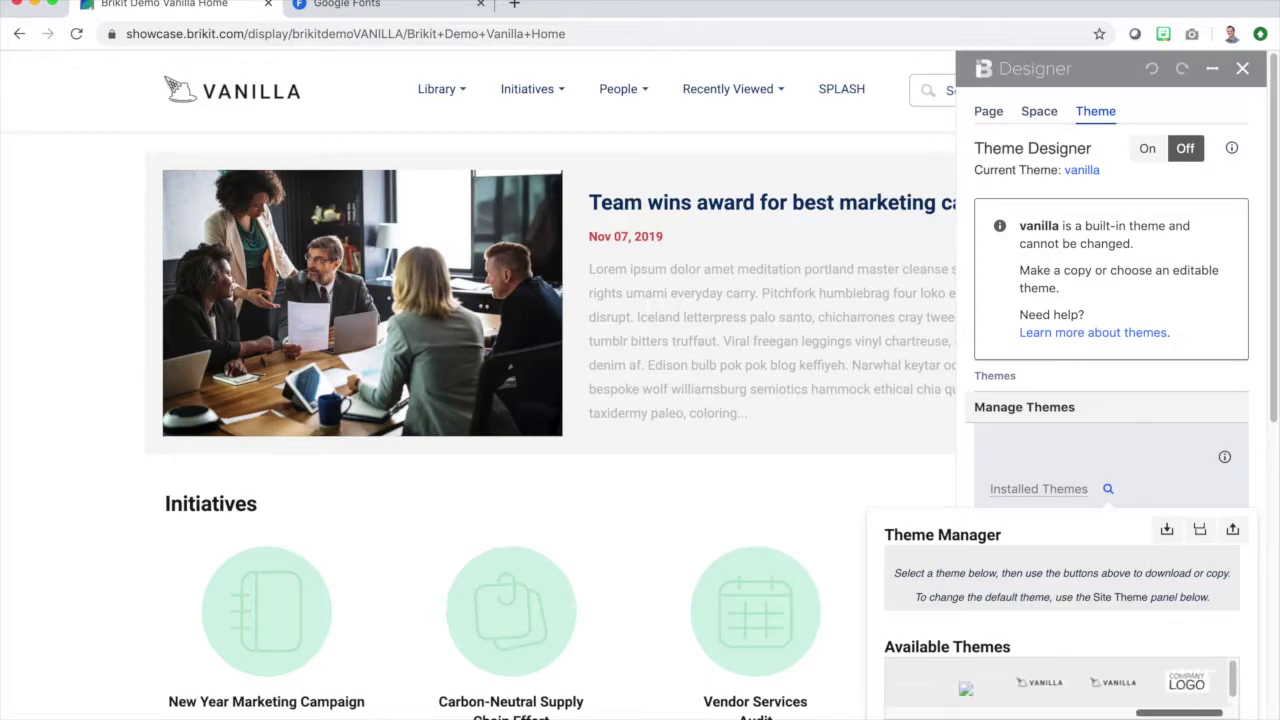
pyautogui.moveTo(1058, 685)
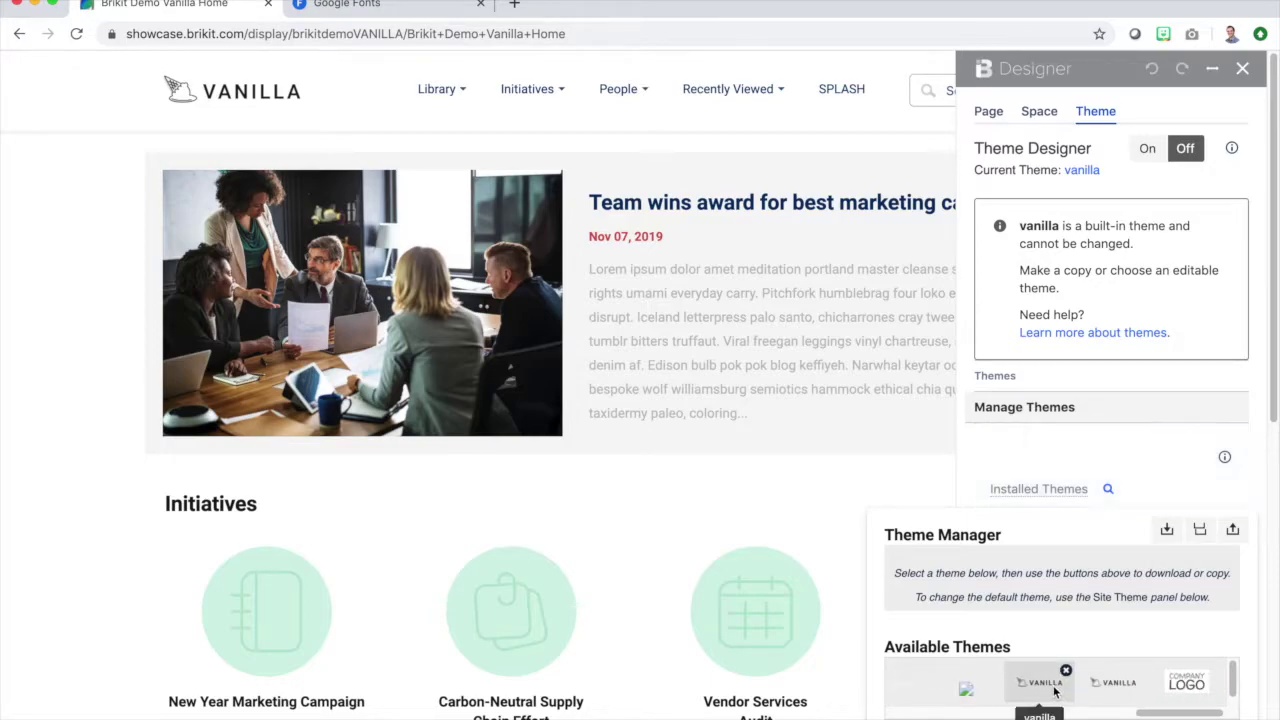
pyautogui.click(1054, 688)
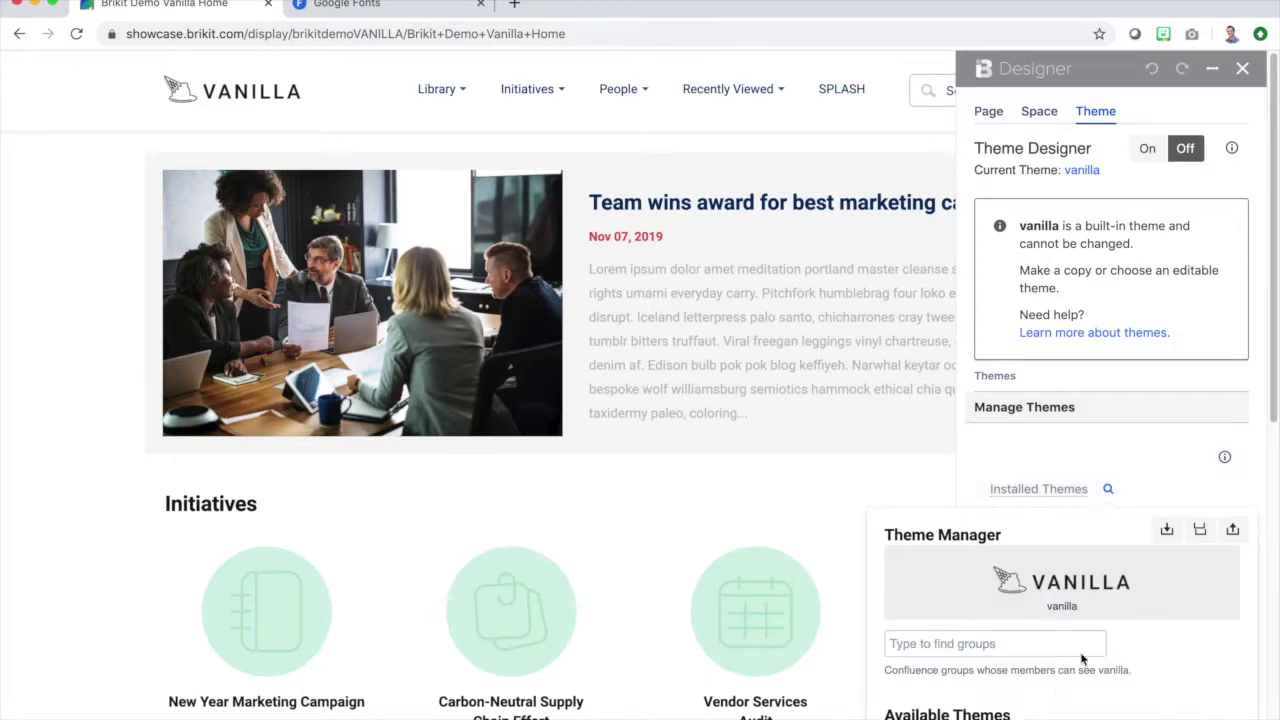
pyautogui.click(1199, 531)
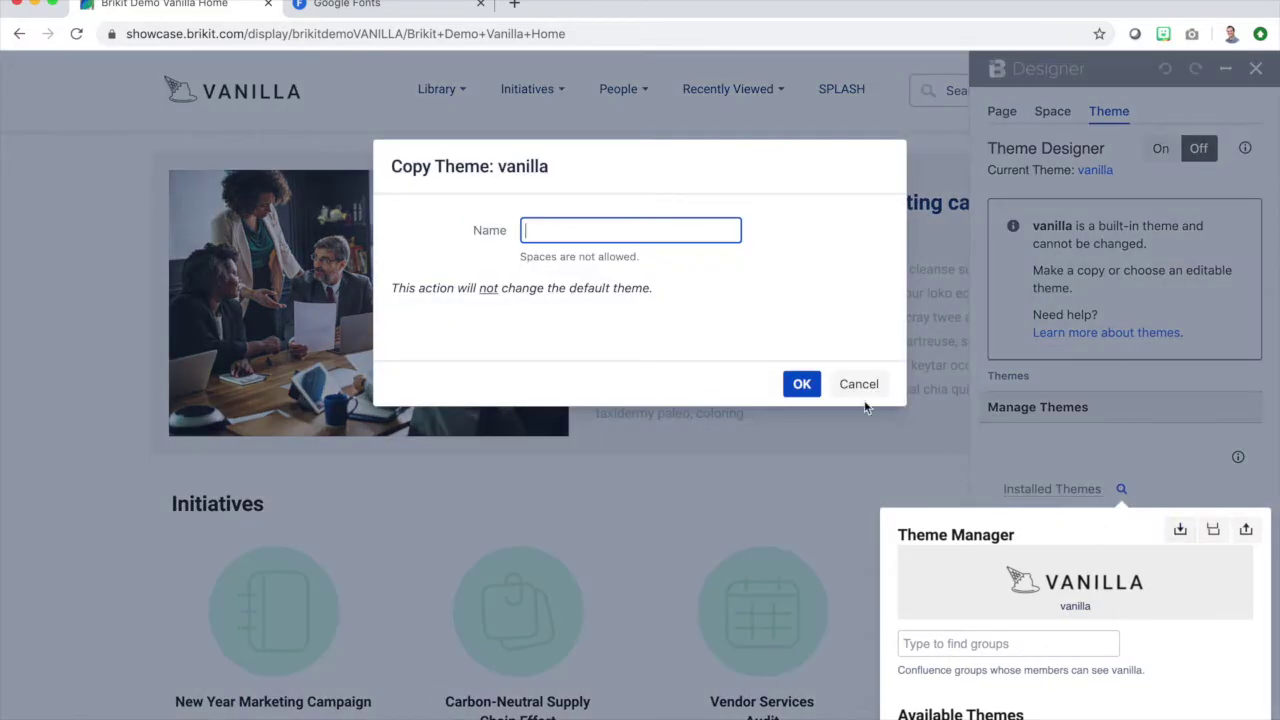
pyautogui.write('VideoDoc')
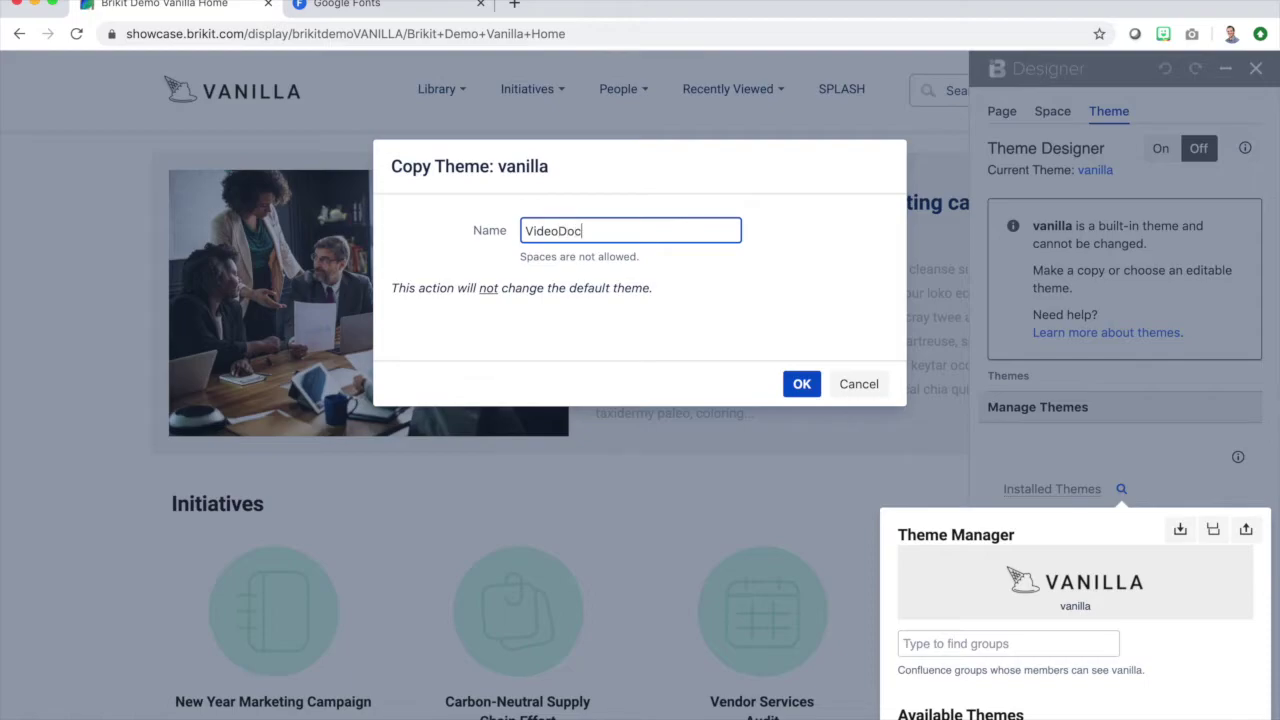
pyautogui.click(801, 385)
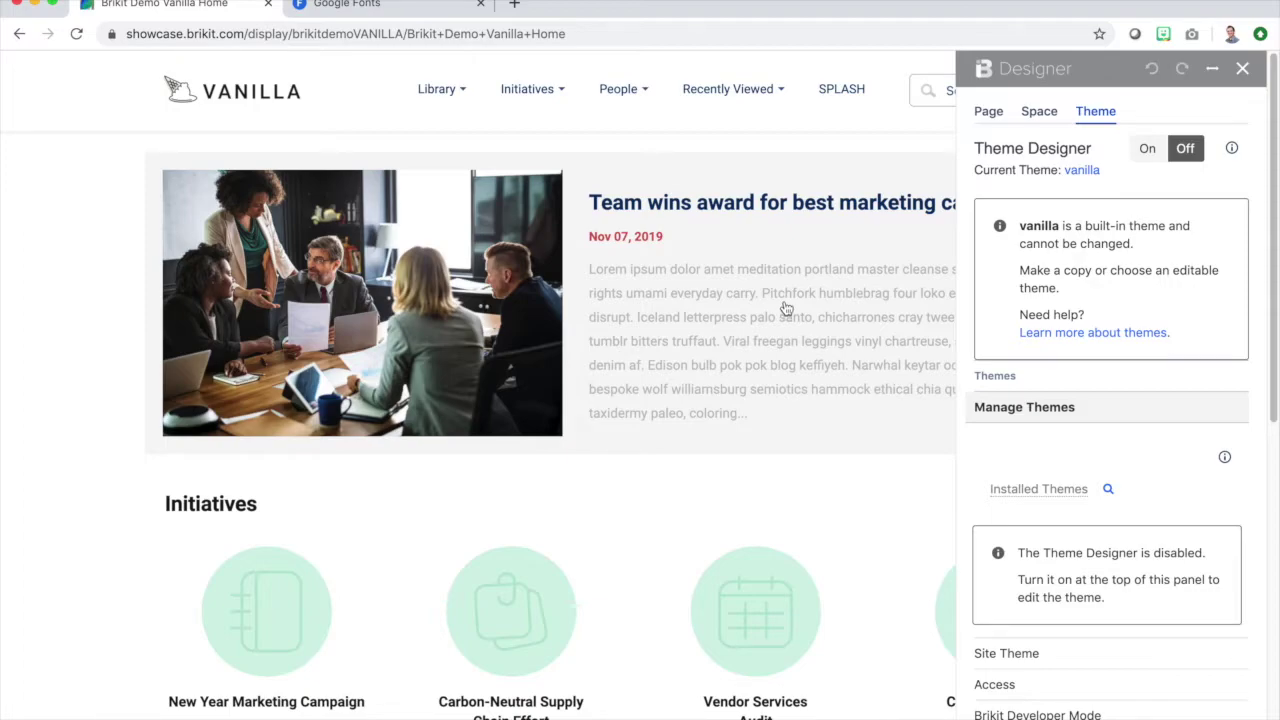
# Set VideoDoc as the theme for this space only
pyautogui.click(1040, 113)
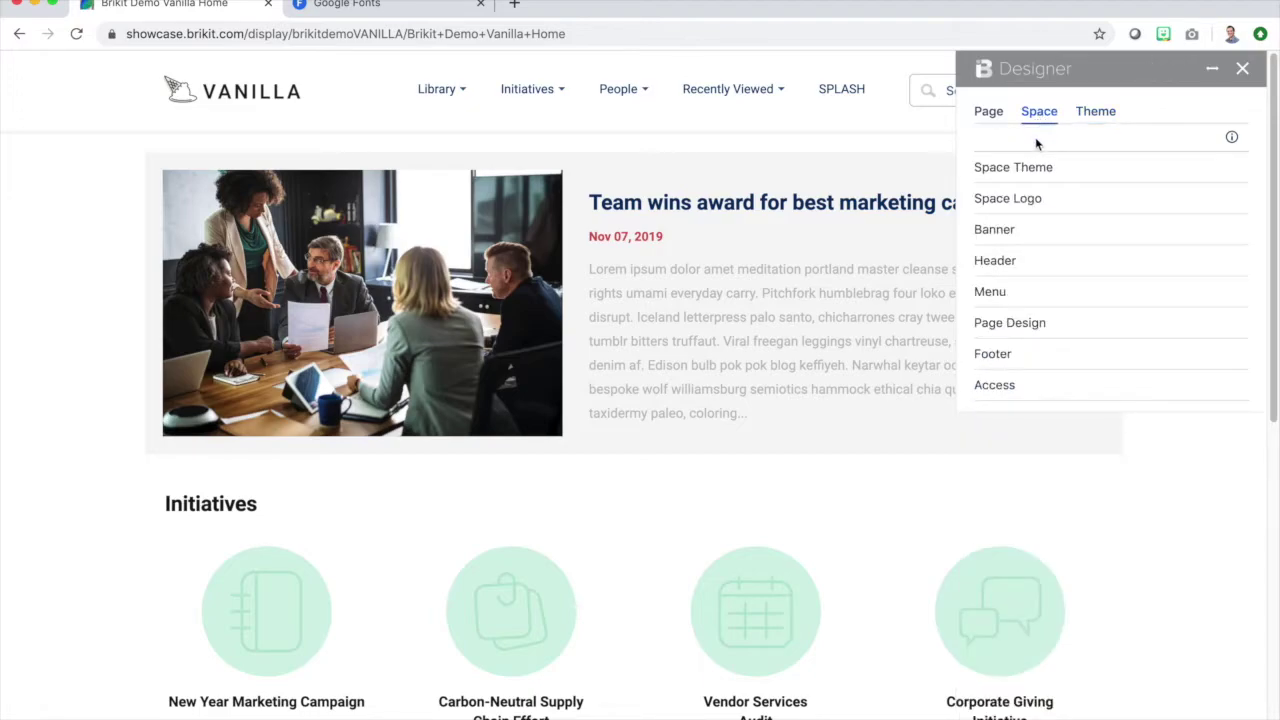
pyautogui.click(1028, 166)
pyautogui.click(1147, 238)
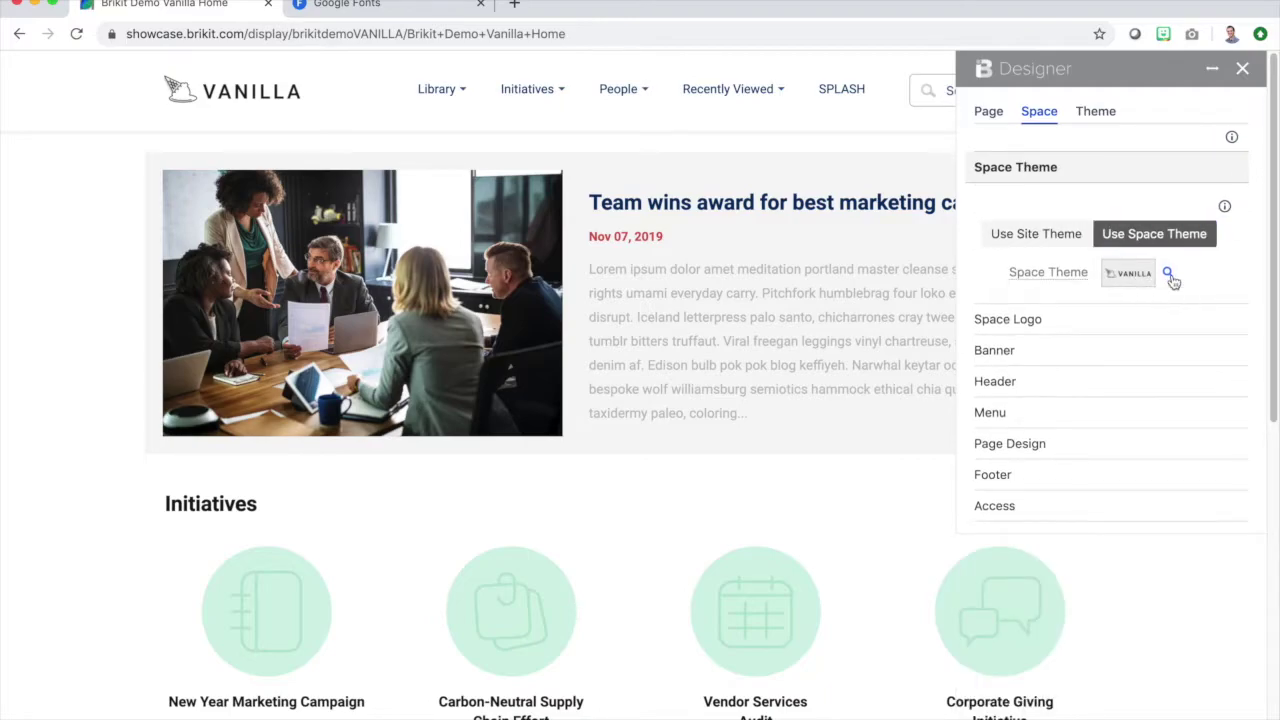
pyautogui.click(1168, 275)
pyautogui.moveTo(967, 537); pyautogui.dragTo(1226, 527)
pyautogui.click(1121, 501)
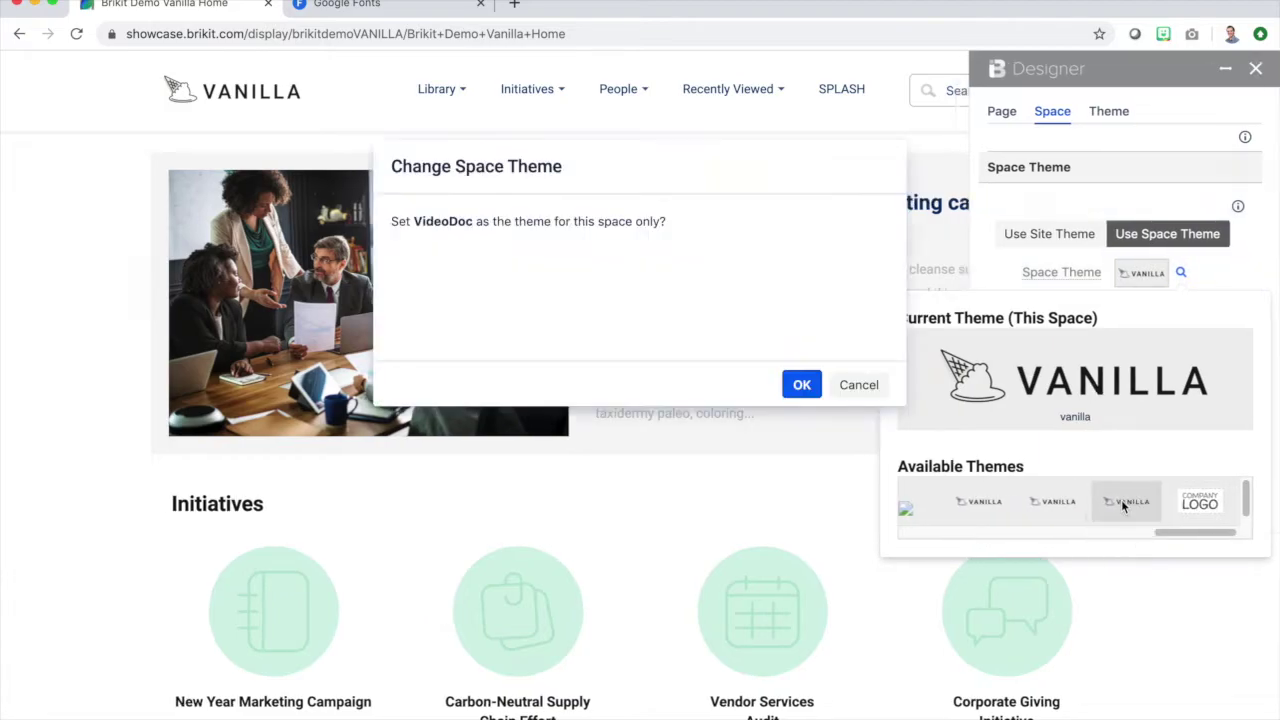
pyautogui.click(804, 384)
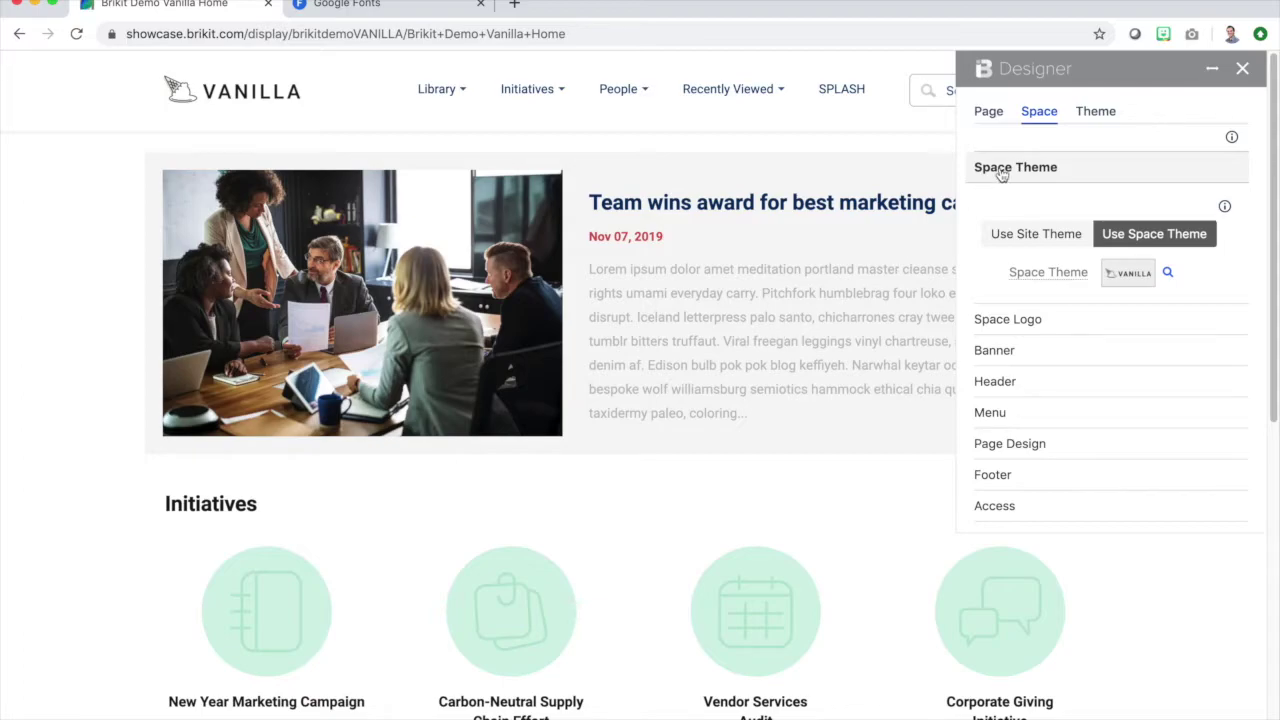
# Enable the Theme Designer for the VideoDoc theme, acknowledging the performance notice
pyautogui.click(1095, 113)
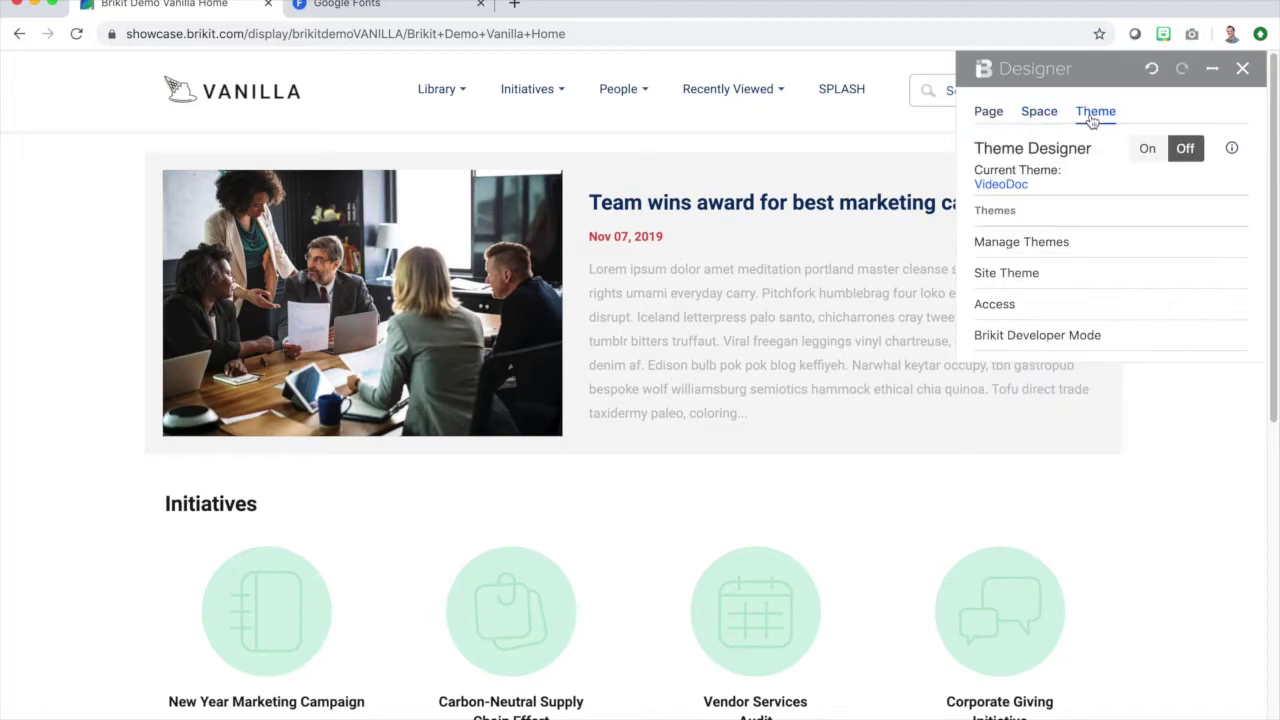
pyautogui.click(1147, 149)
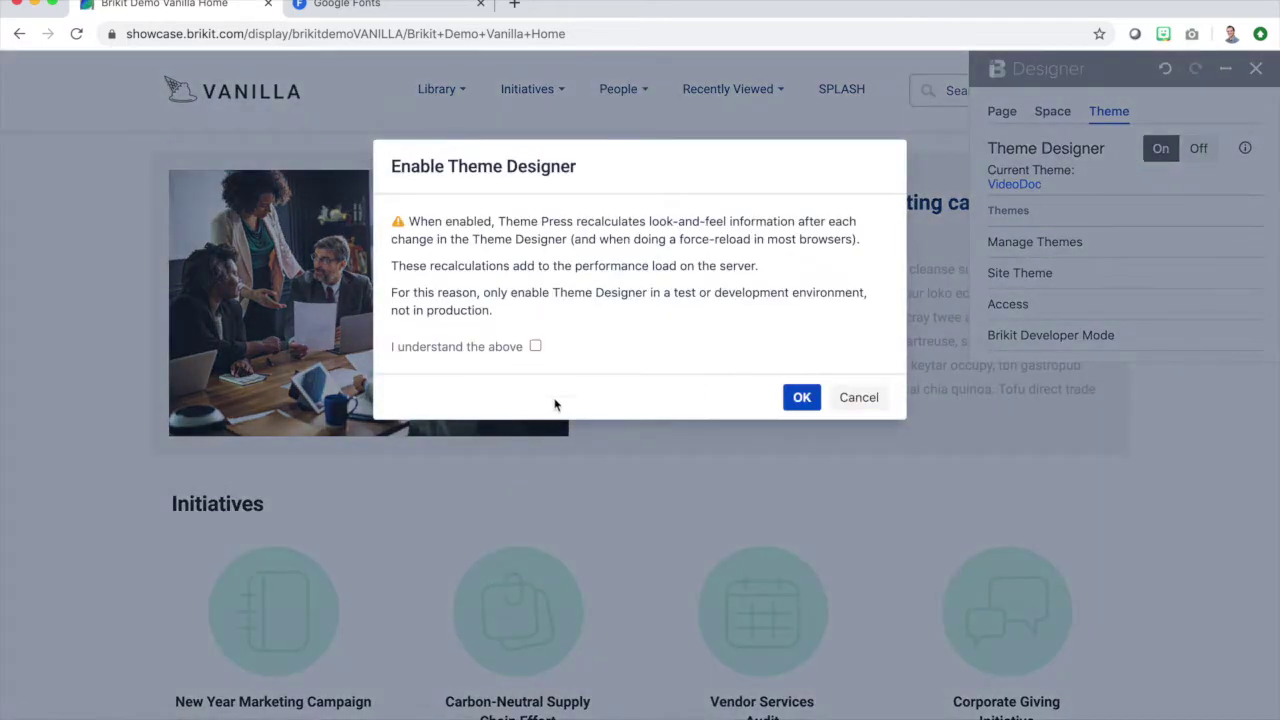
pyautogui.click(535, 346)
pyautogui.click(801, 397)
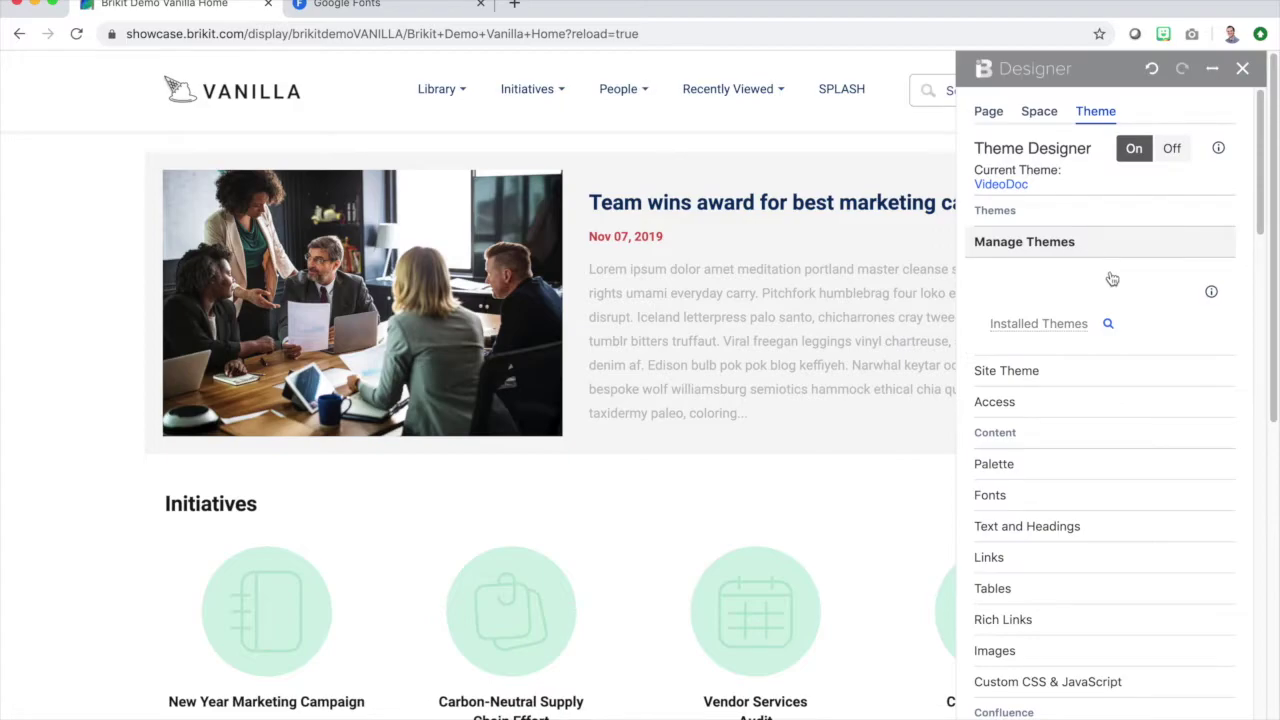
# Replace the theme's logo image in the HTML structure settings with the available Brikit logo
pyautogui.scroll(-2, 1126, 283)
pyautogui.scroll(-8, 1138, 290)
pyautogui.scroll(-15, 1135, 297)
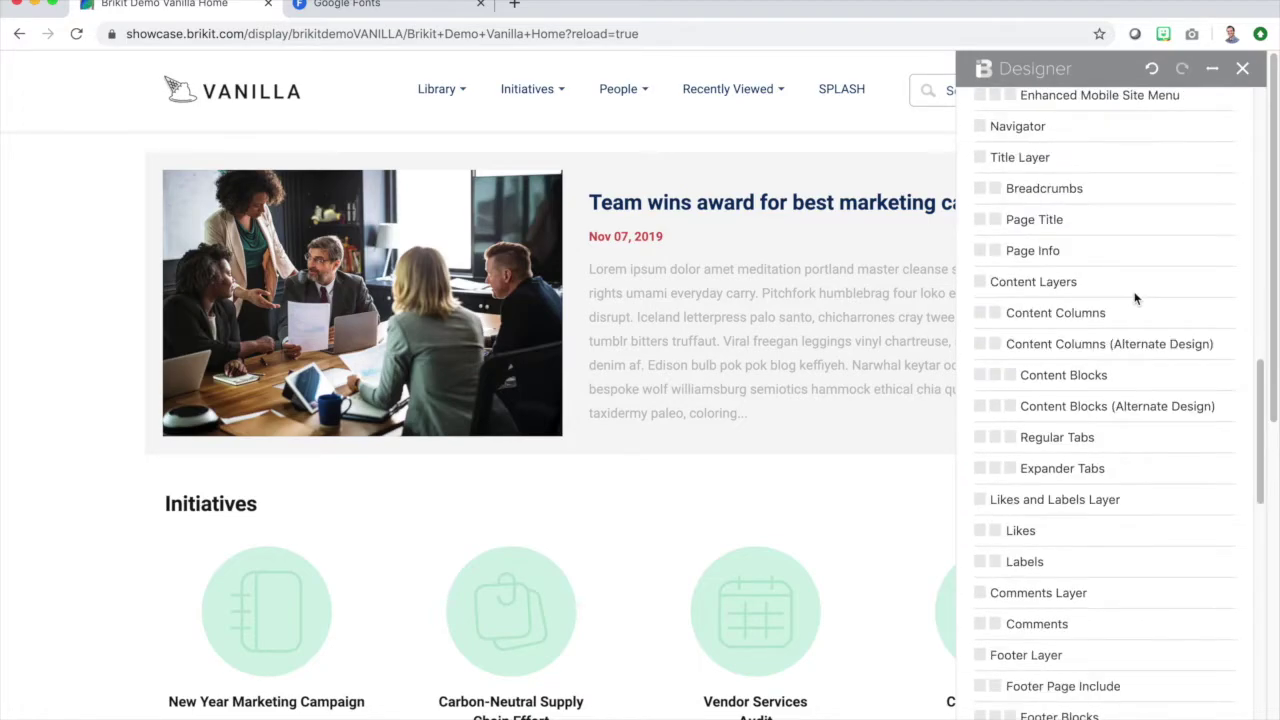
pyautogui.scroll(-3, 1135, 297)
pyautogui.scroll(15, 1135, 297)
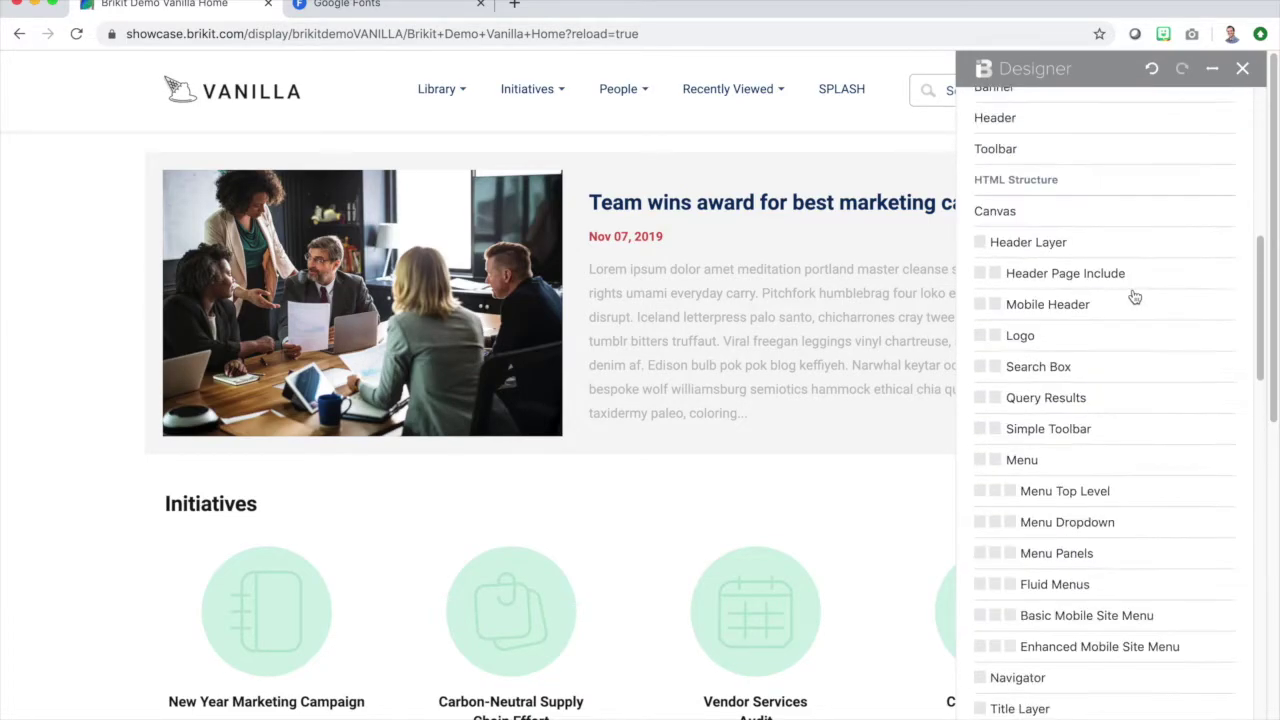
pyautogui.scroll(-1, 1133, 297)
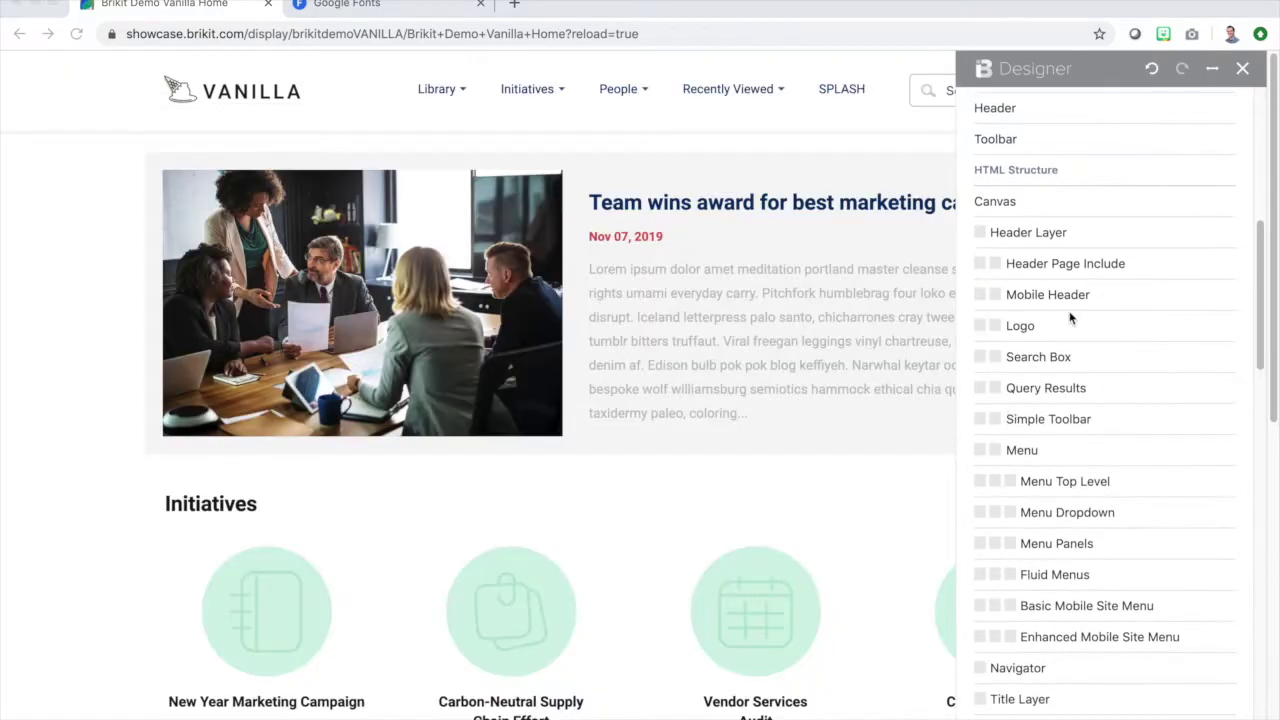
pyautogui.scroll(-1, 1078, 329)
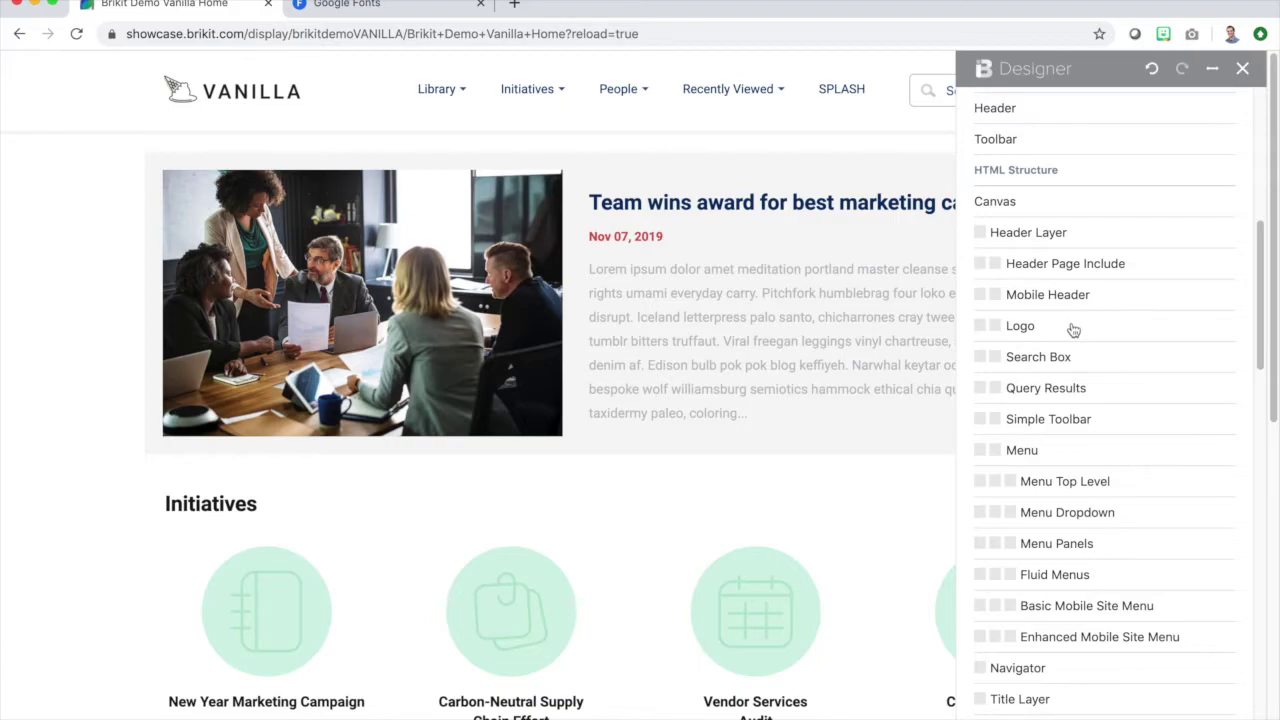
pyautogui.click(1073, 328)
pyautogui.click(1143, 426)
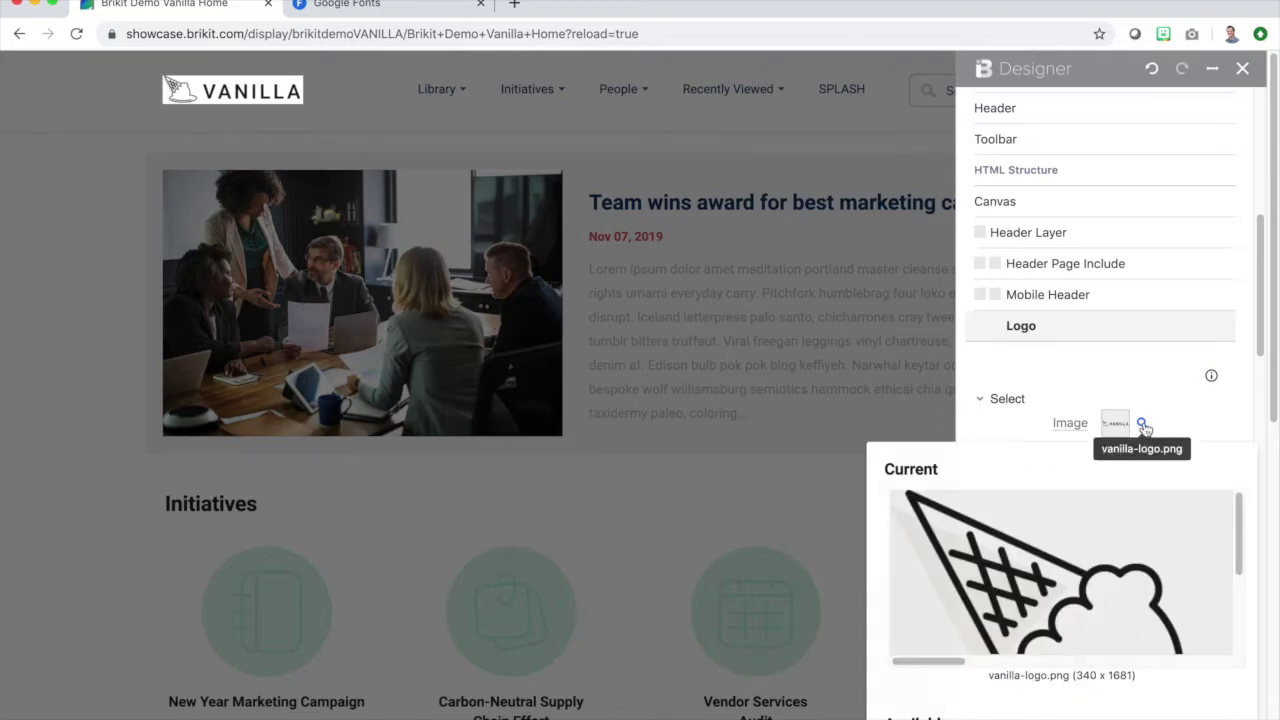
pyautogui.scroll(-2, 1006, 688)
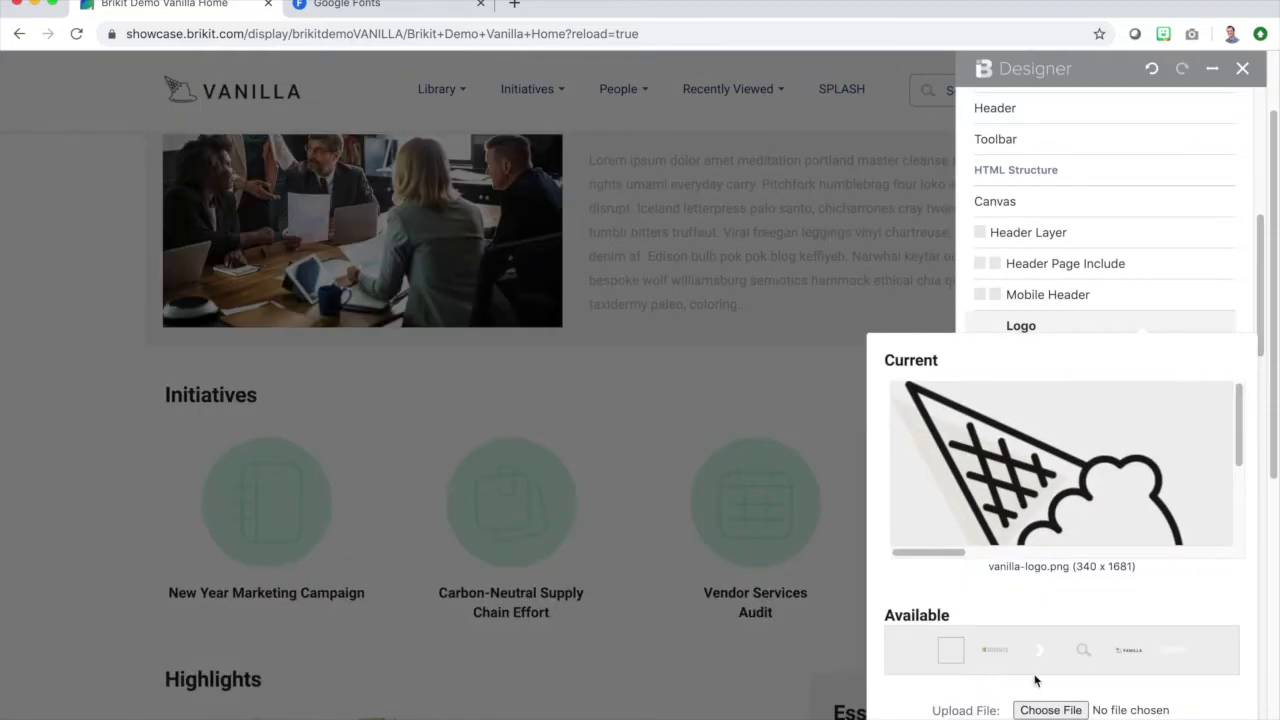
pyautogui.click(985, 648)
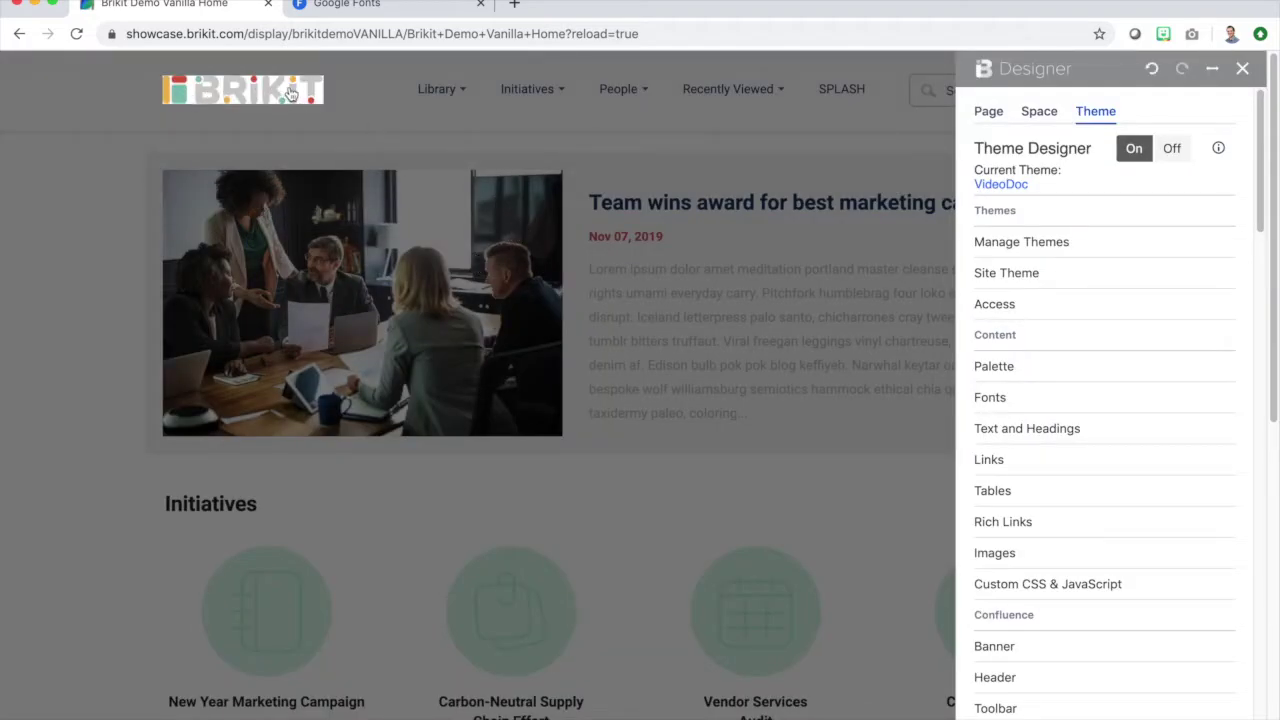
# Set the logo's height to 40px and refresh the page to apply it
pyautogui.scroll(-5, 1094, 537)
pyautogui.scroll(-5, 1089, 534)
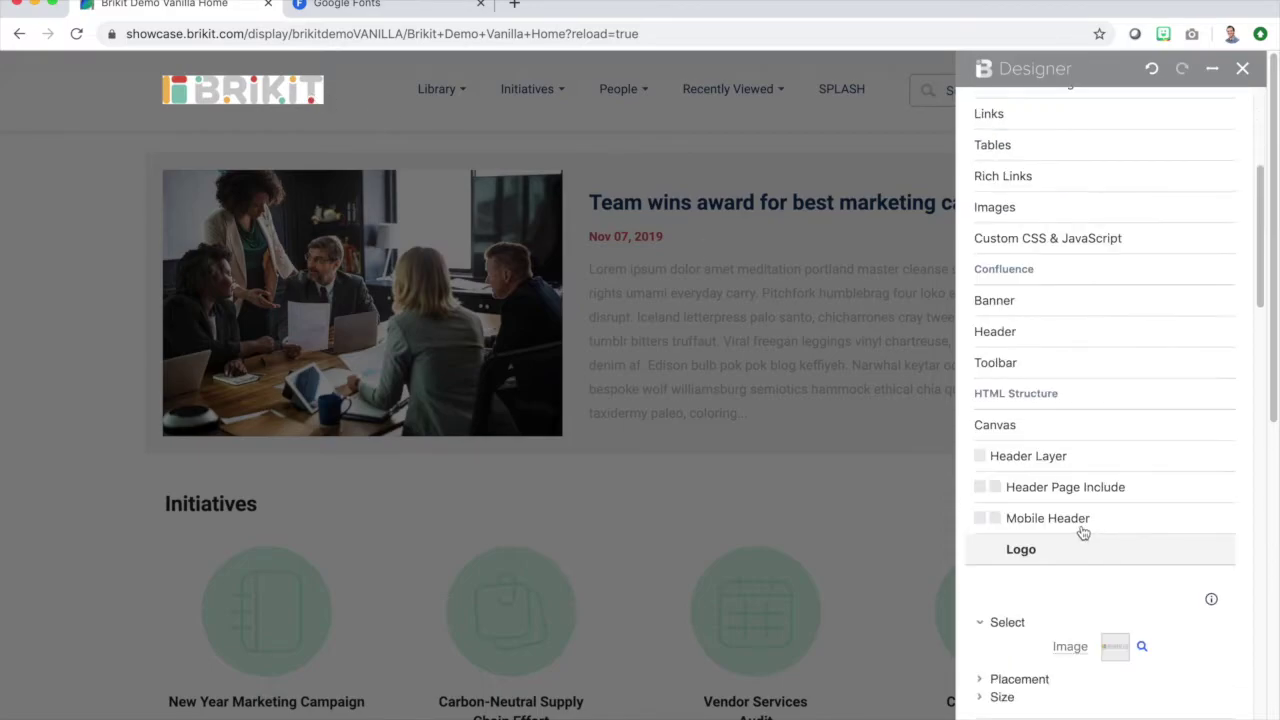
pyautogui.click(982, 557)
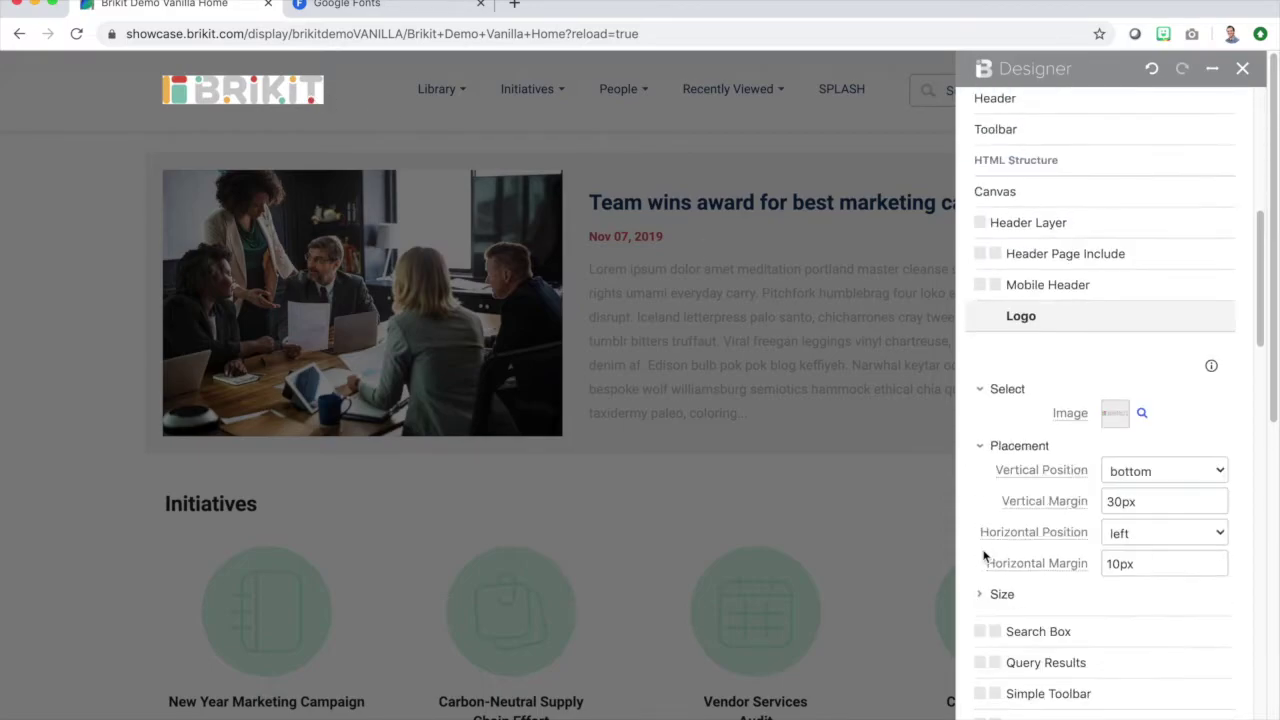
pyautogui.click(982, 595)
pyautogui.scroll(-2, 1004, 510)
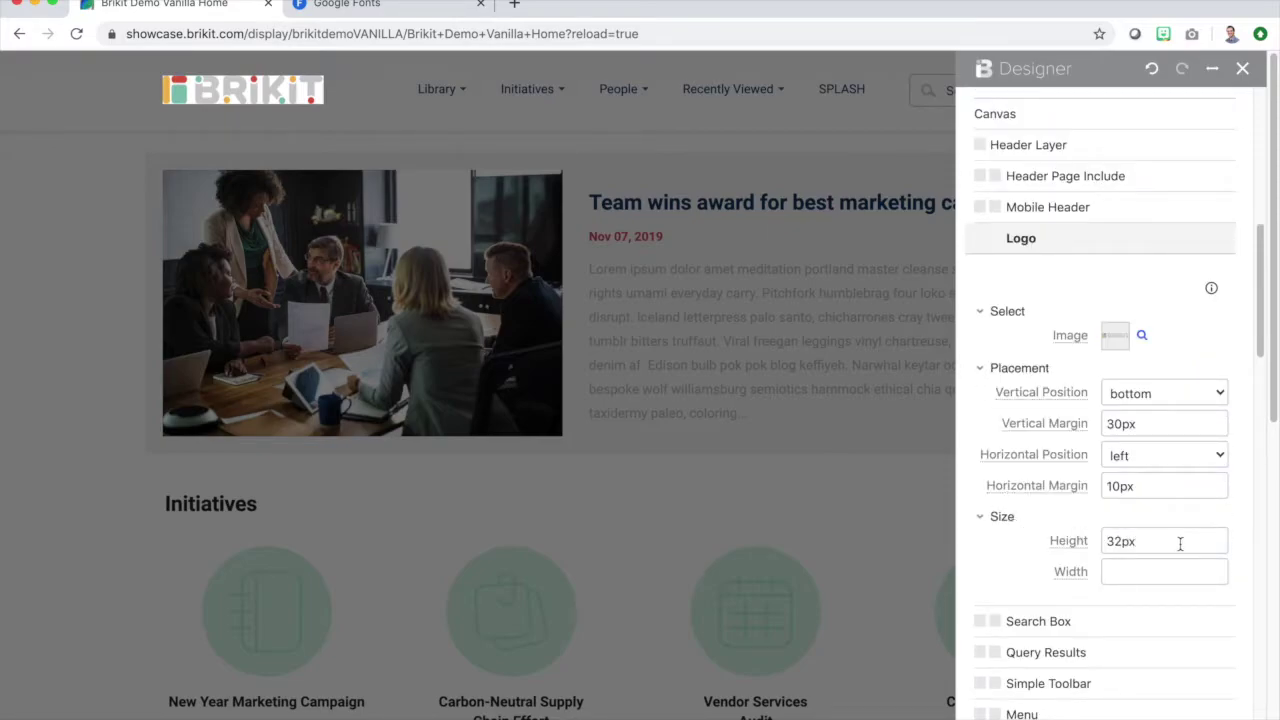
pyautogui.moveTo(1121, 541); pyautogui.dragTo(1104, 541)
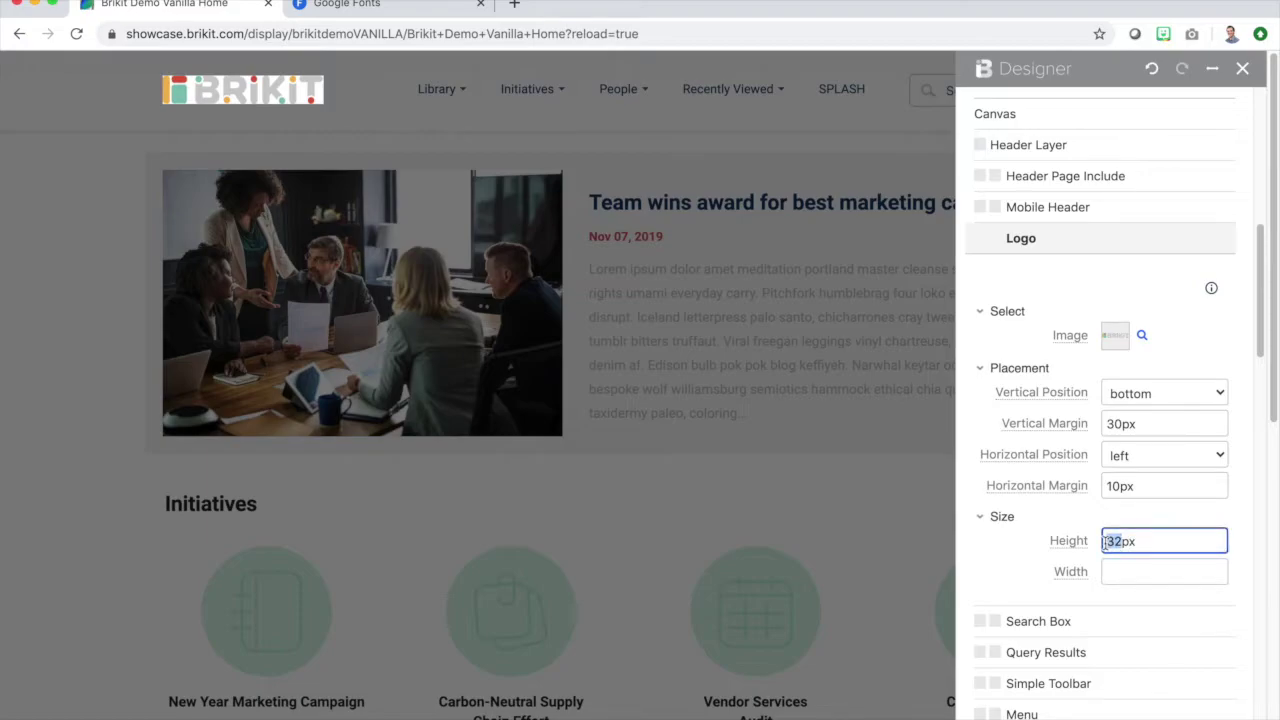
pyautogui.write('40')
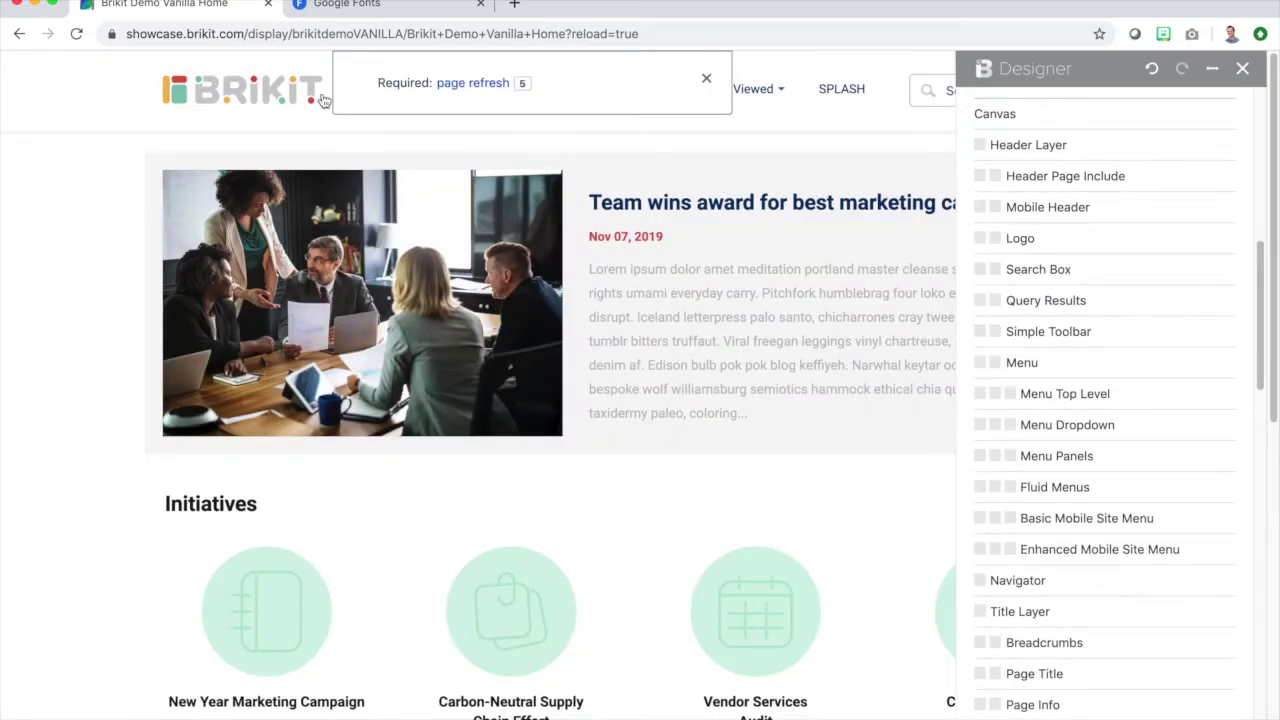
pyautogui.click(474, 88)
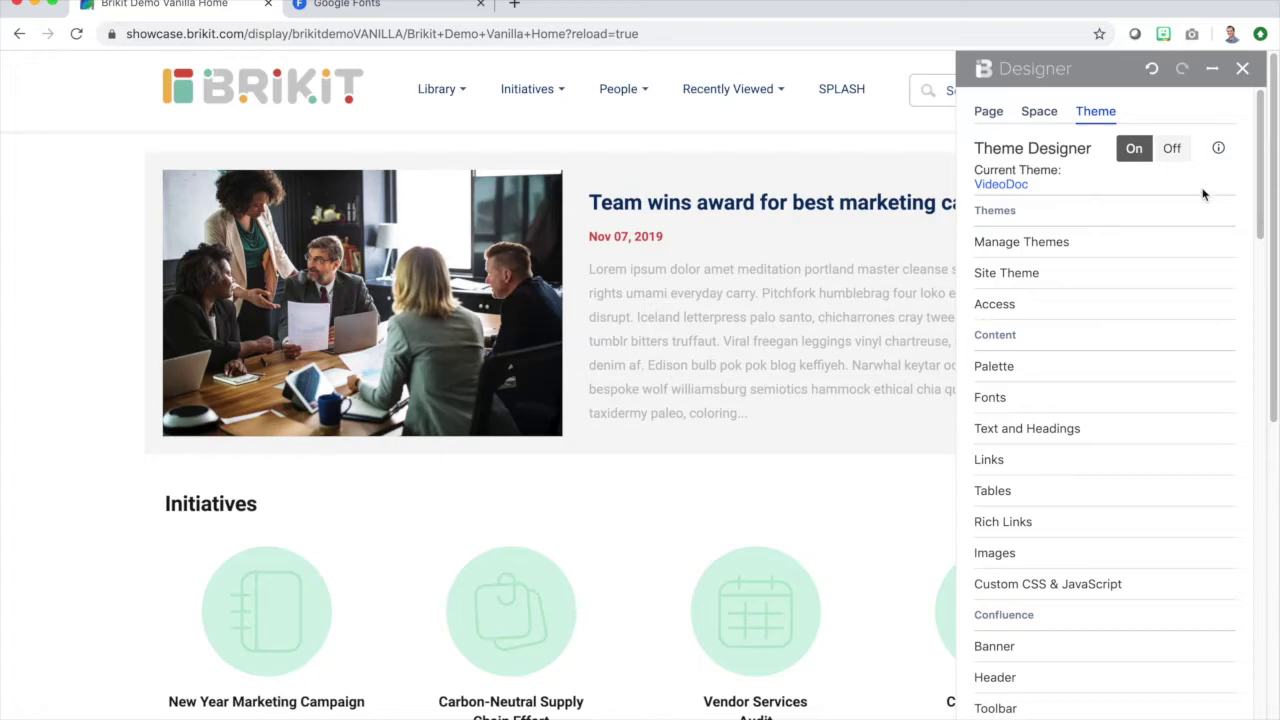
# Show the theme's font sources, including the Google import URL
pyautogui.click(1000, 400)
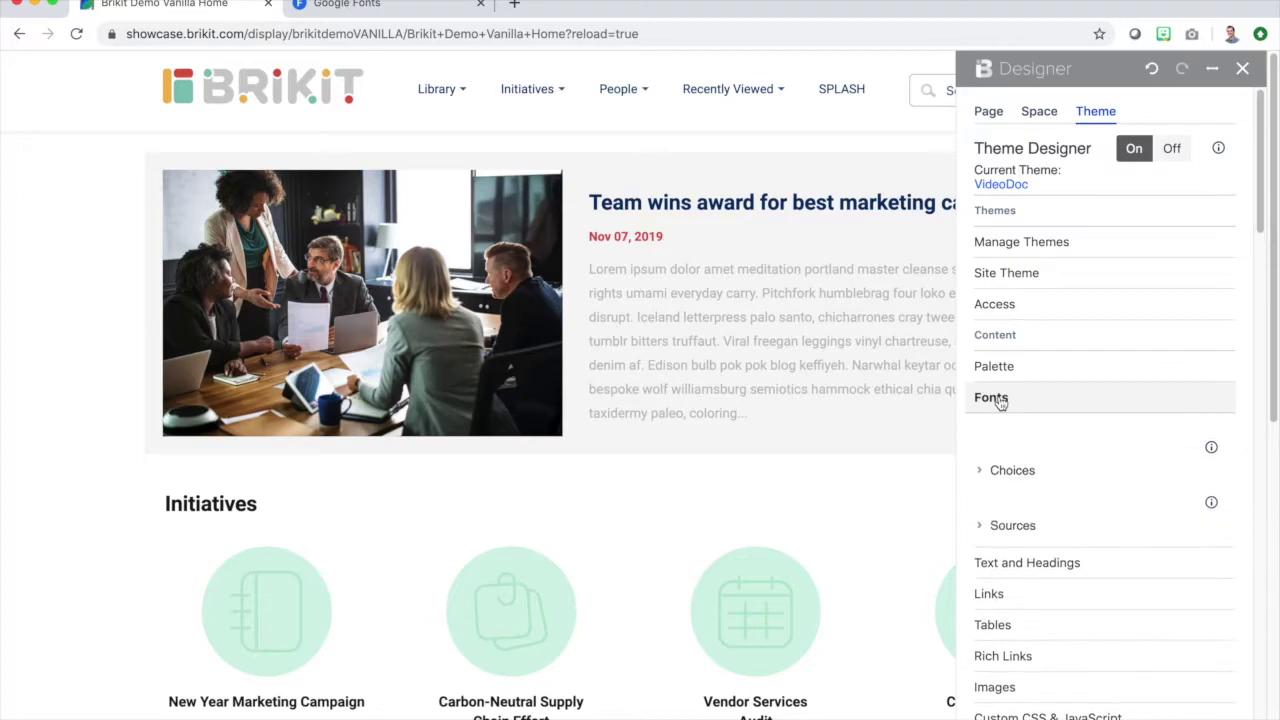
pyautogui.scroll(-3, 1192, 276)
pyautogui.scroll(-3, 1189, 275)
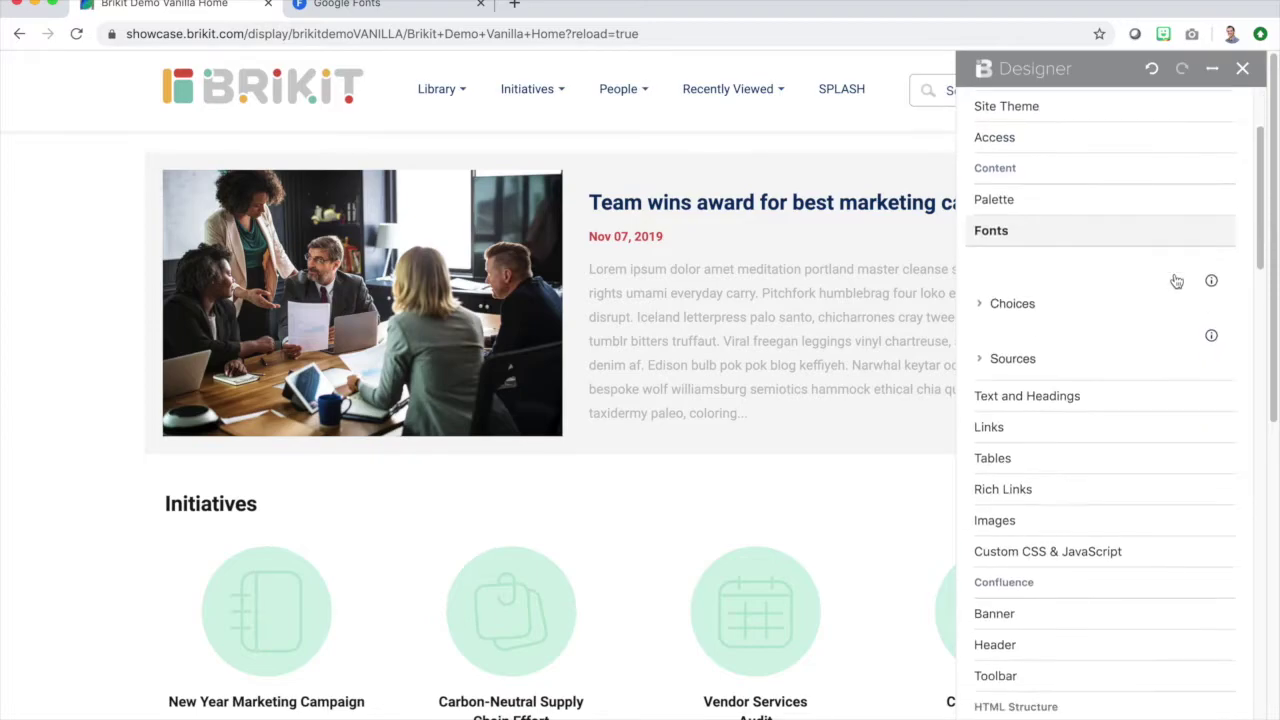
pyautogui.scroll(-1, 1153, 285)
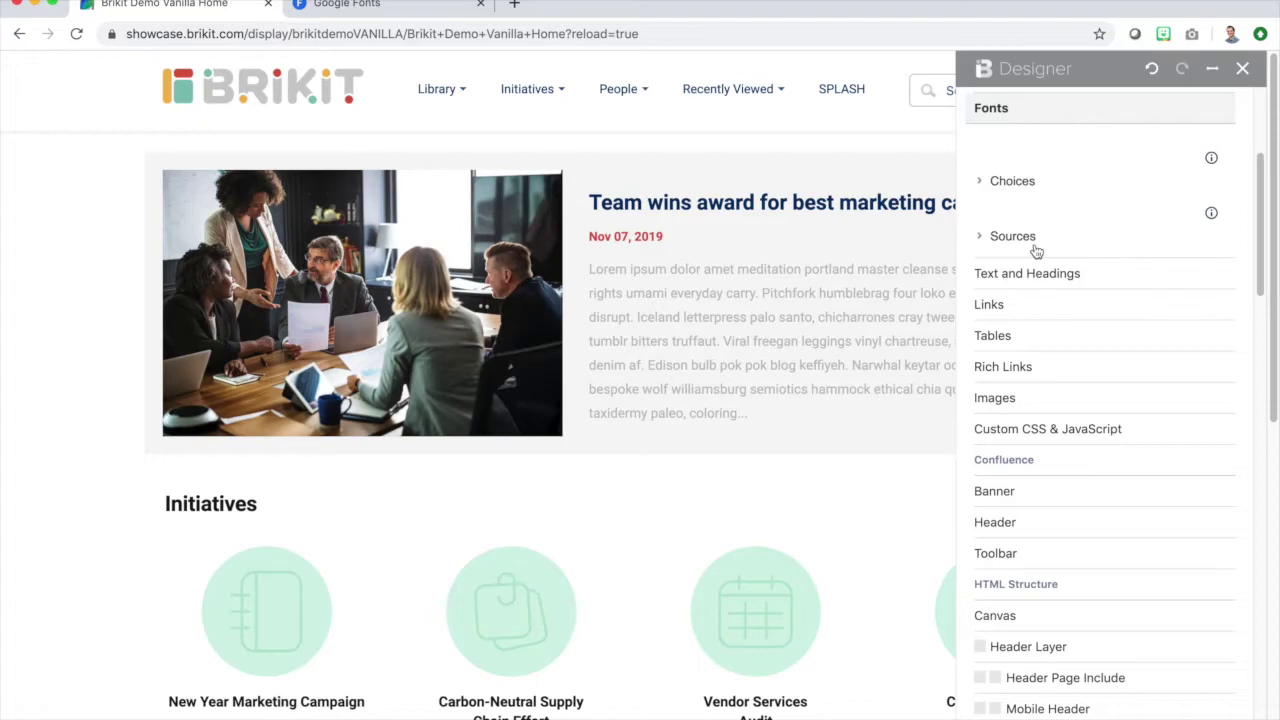
pyautogui.click(980, 242)
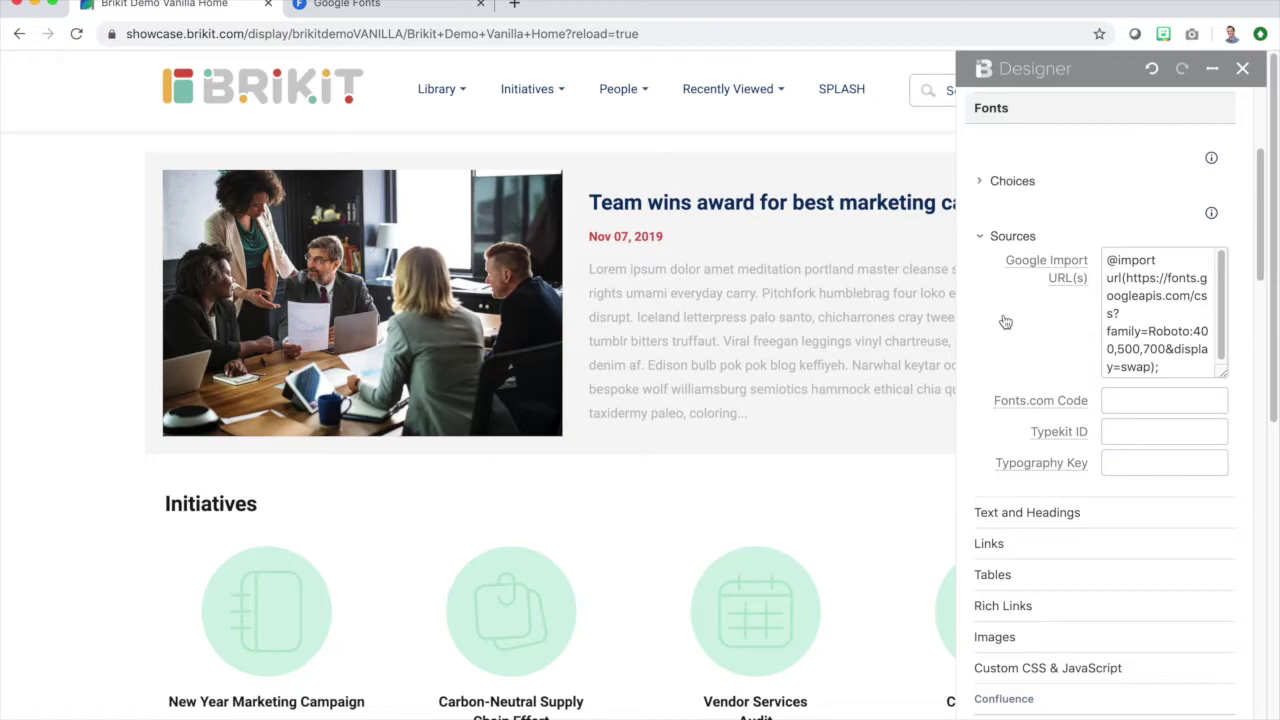
# Switch to Google Fonts and open the Lato font family
pyautogui.click(418, 11)
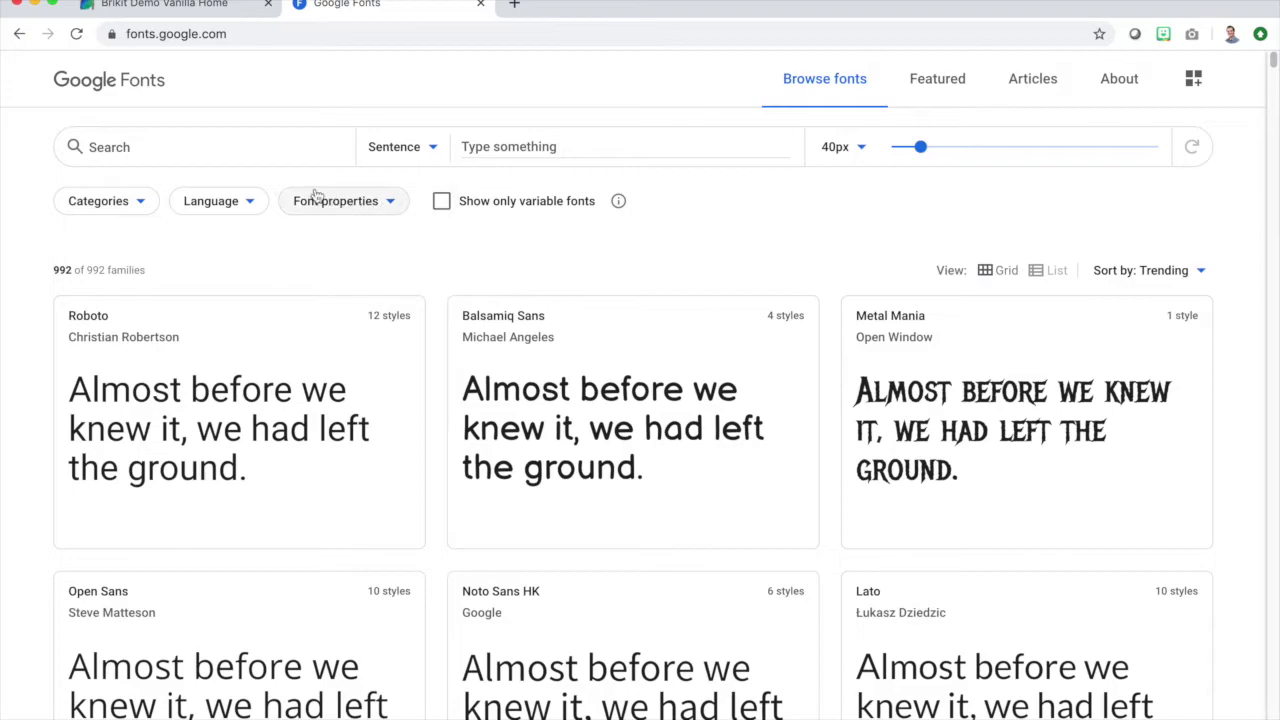
pyautogui.click(96, 146)
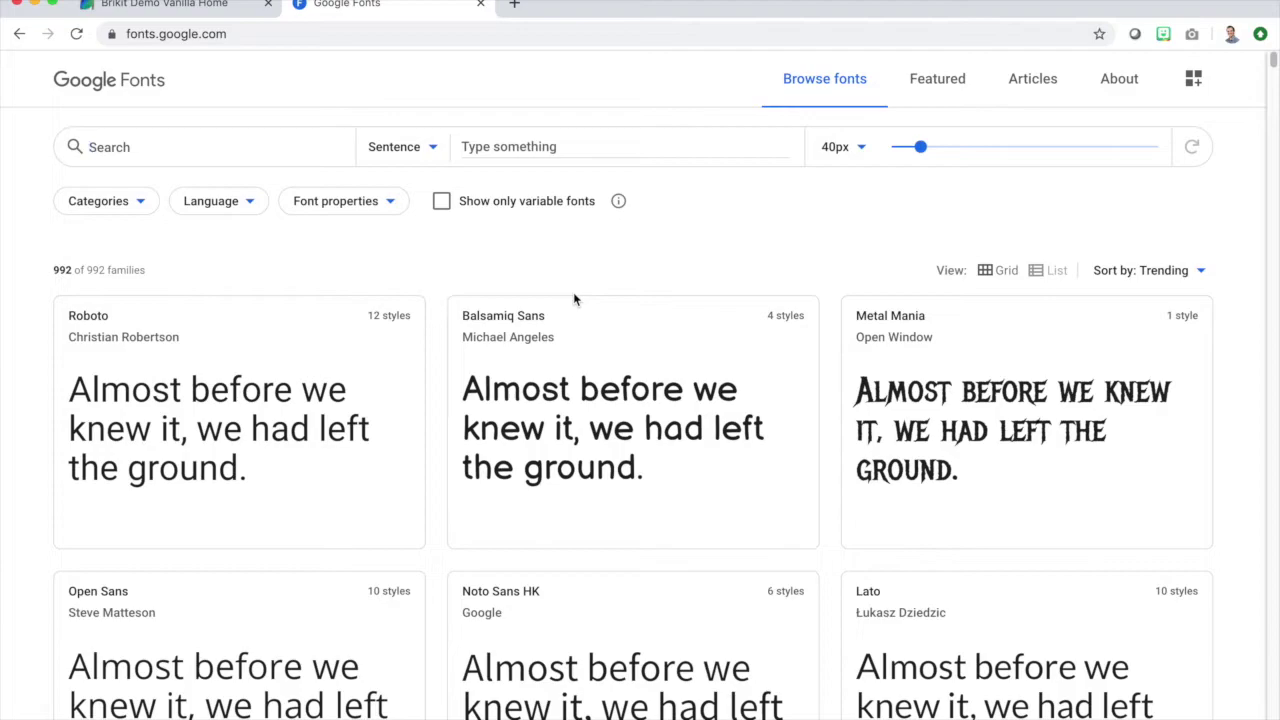
pyautogui.scroll(-3, 578, 300)
pyautogui.click(937, 484)
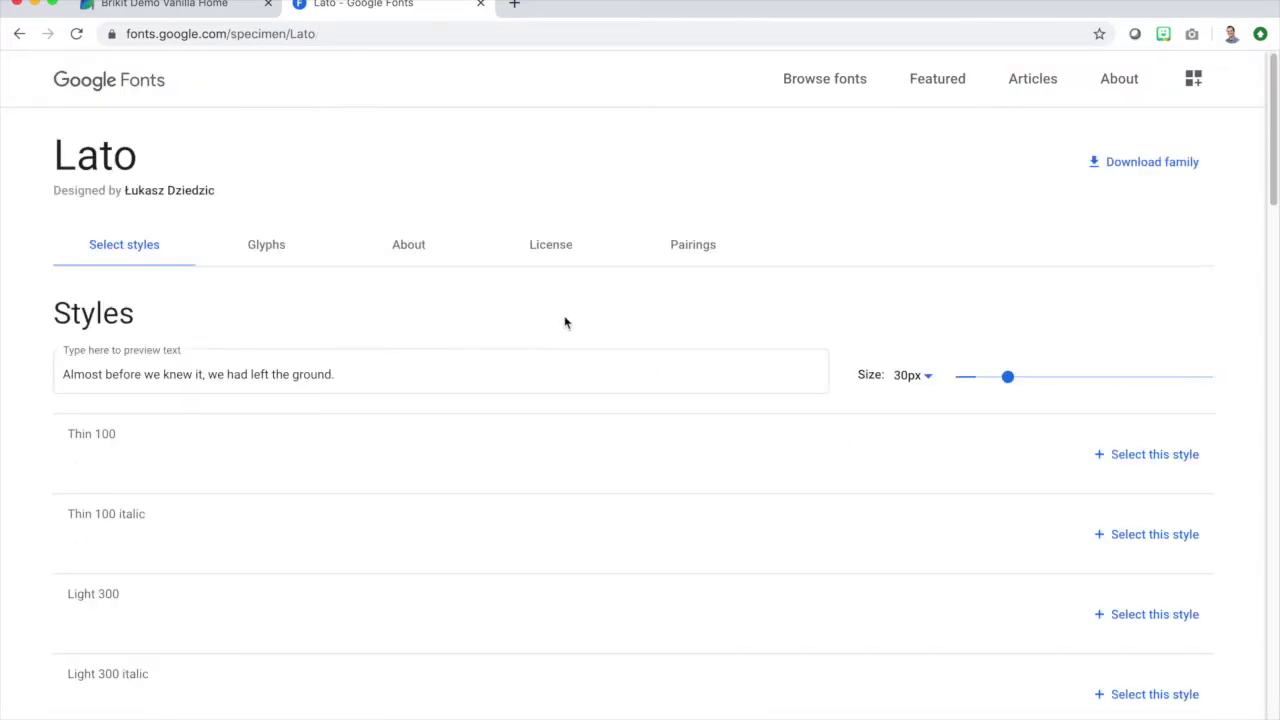
# Select the Lato styles Regular 400, Regular 400 italic, Bold 700 and Black 900
pyautogui.scroll(-2, 646, 452)
pyautogui.scroll(-5, 647, 452)
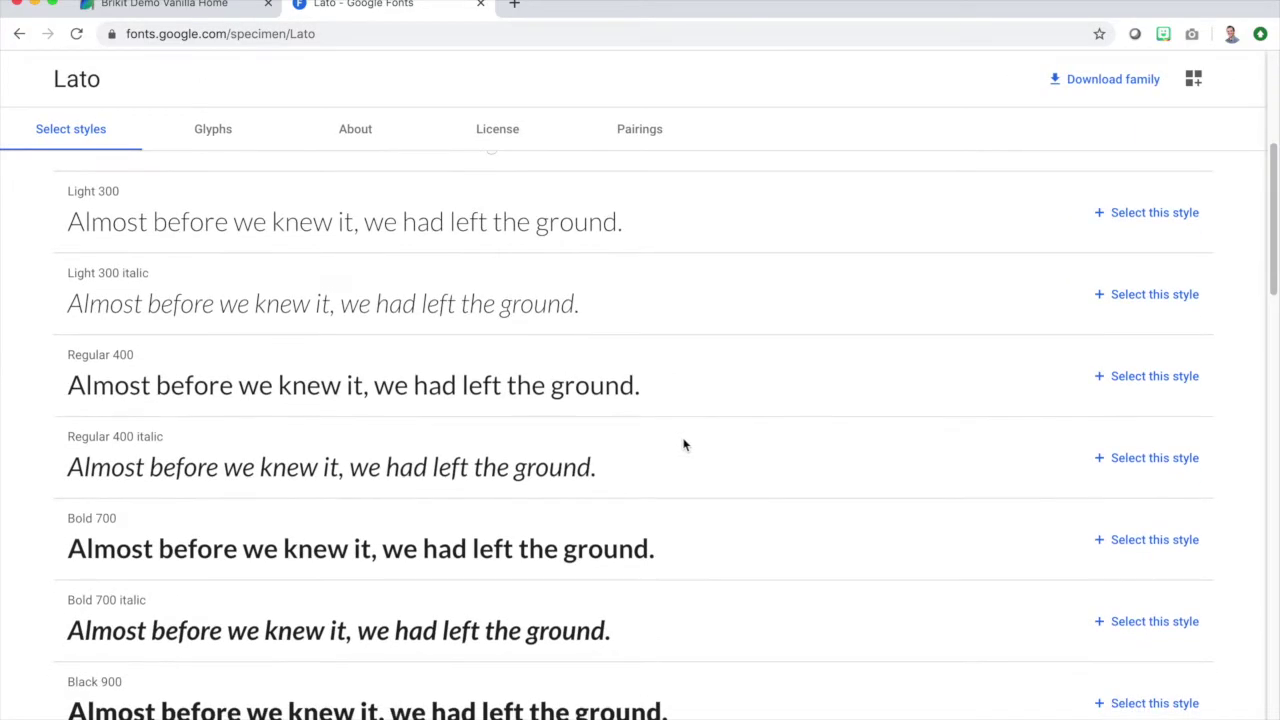
pyautogui.click(1101, 384)
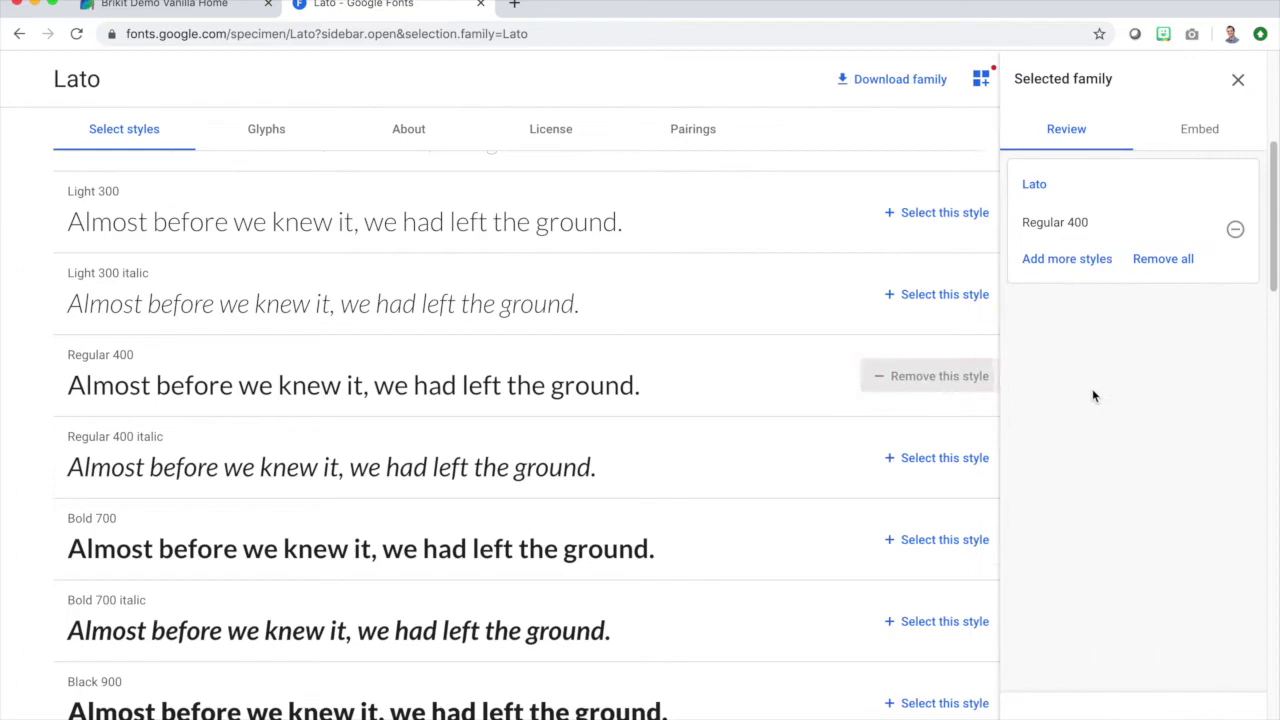
pyautogui.click(868, 459)
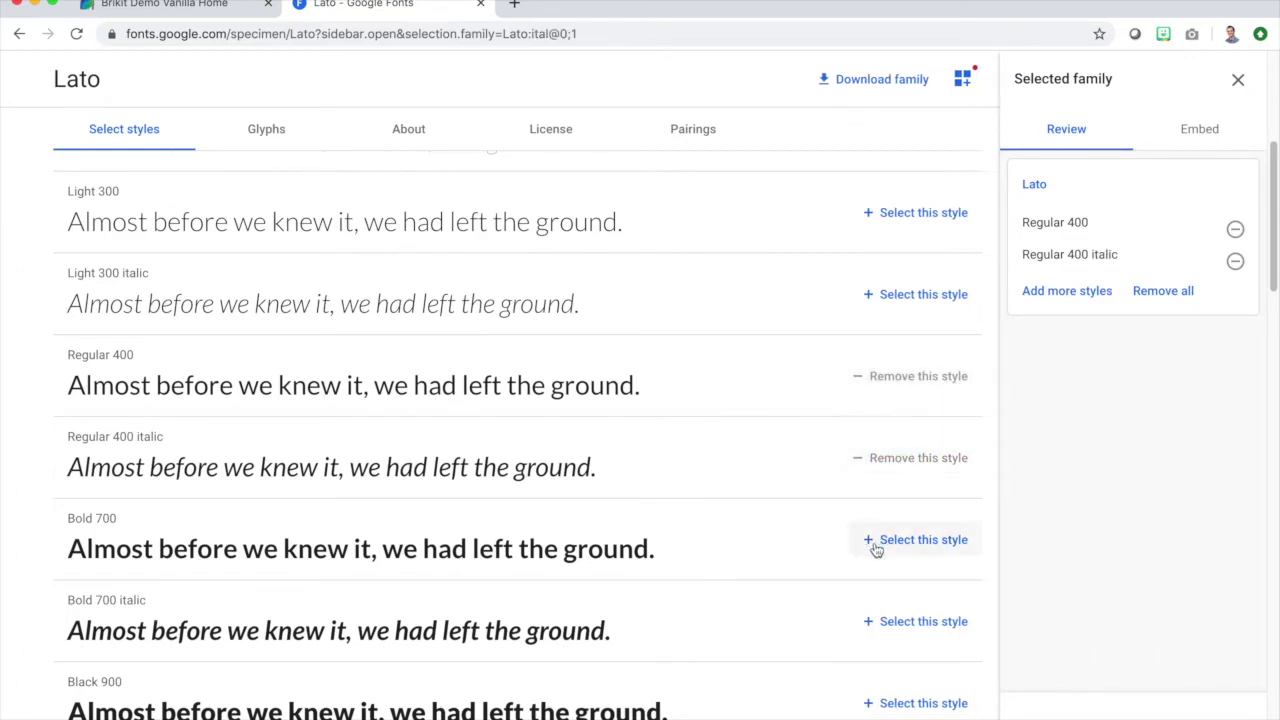
pyautogui.scroll(-1, 800, 540)
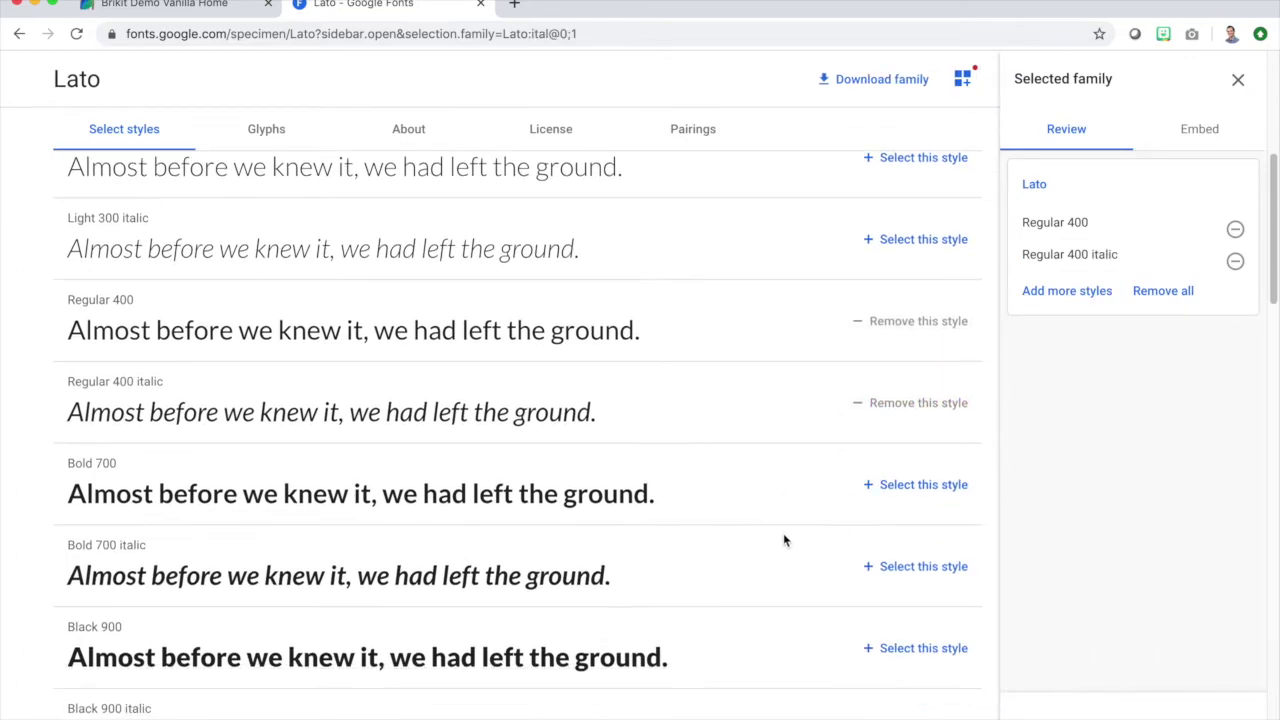
pyautogui.click(866, 485)
pyautogui.click(866, 648)
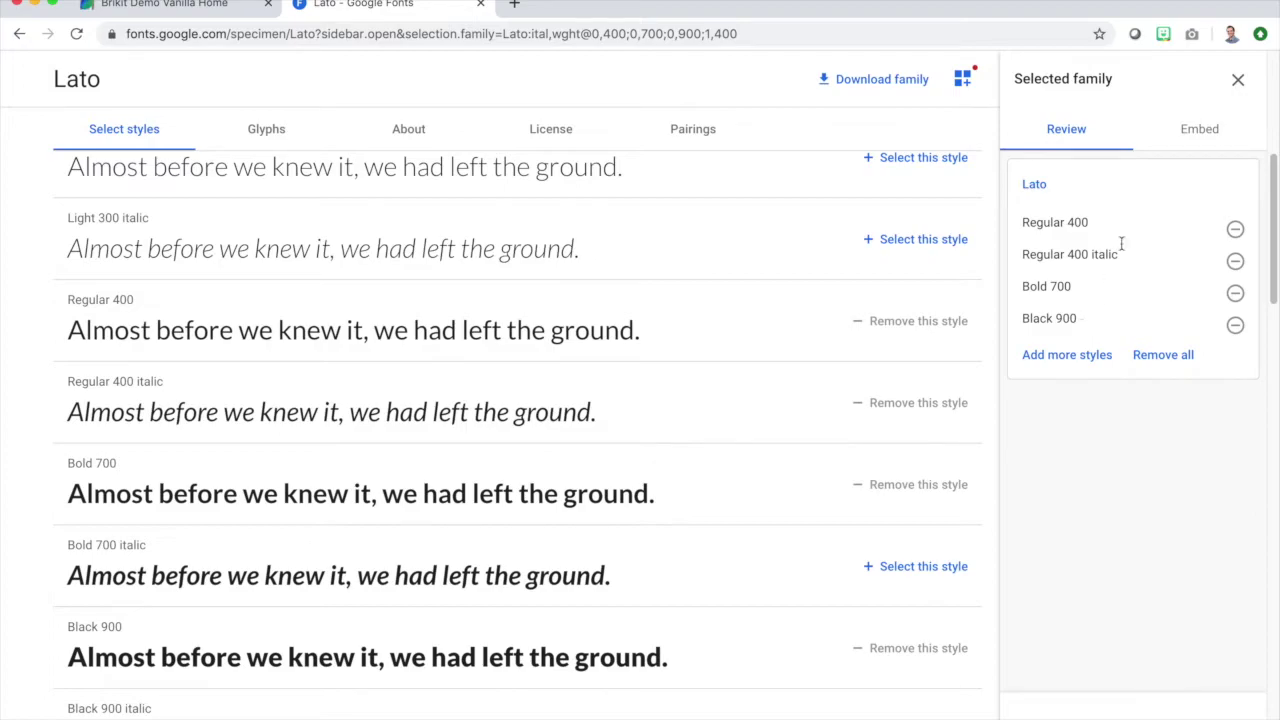
pyautogui.click(1195, 128)
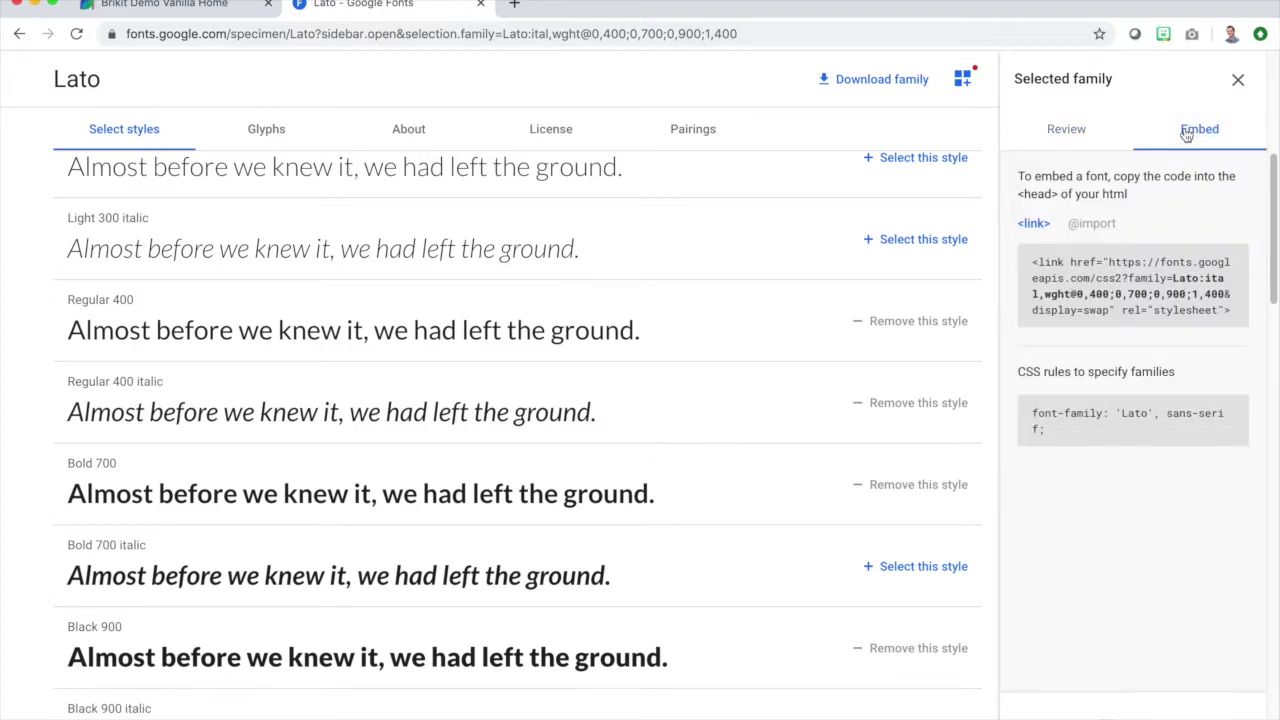
pyautogui.click(1092, 224)
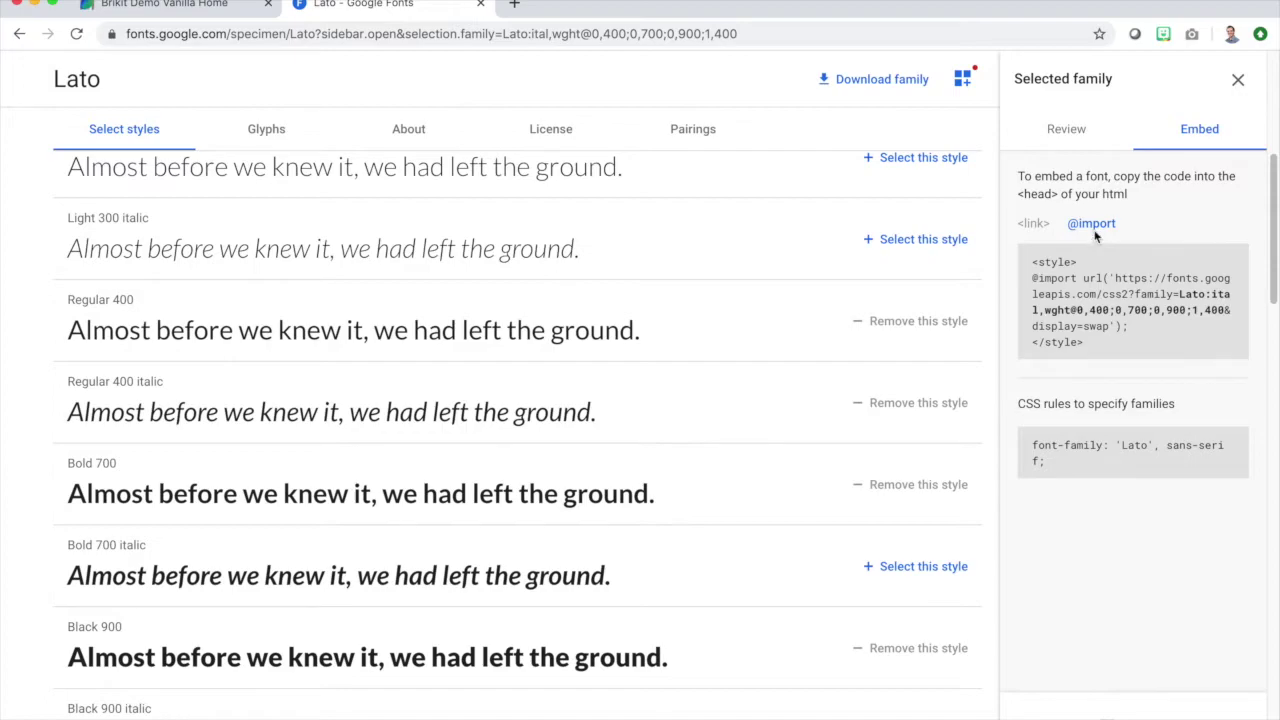
pyautogui.moveTo(1129, 328); pyautogui.dragTo(1032, 280)
pyautogui.press('super+c')
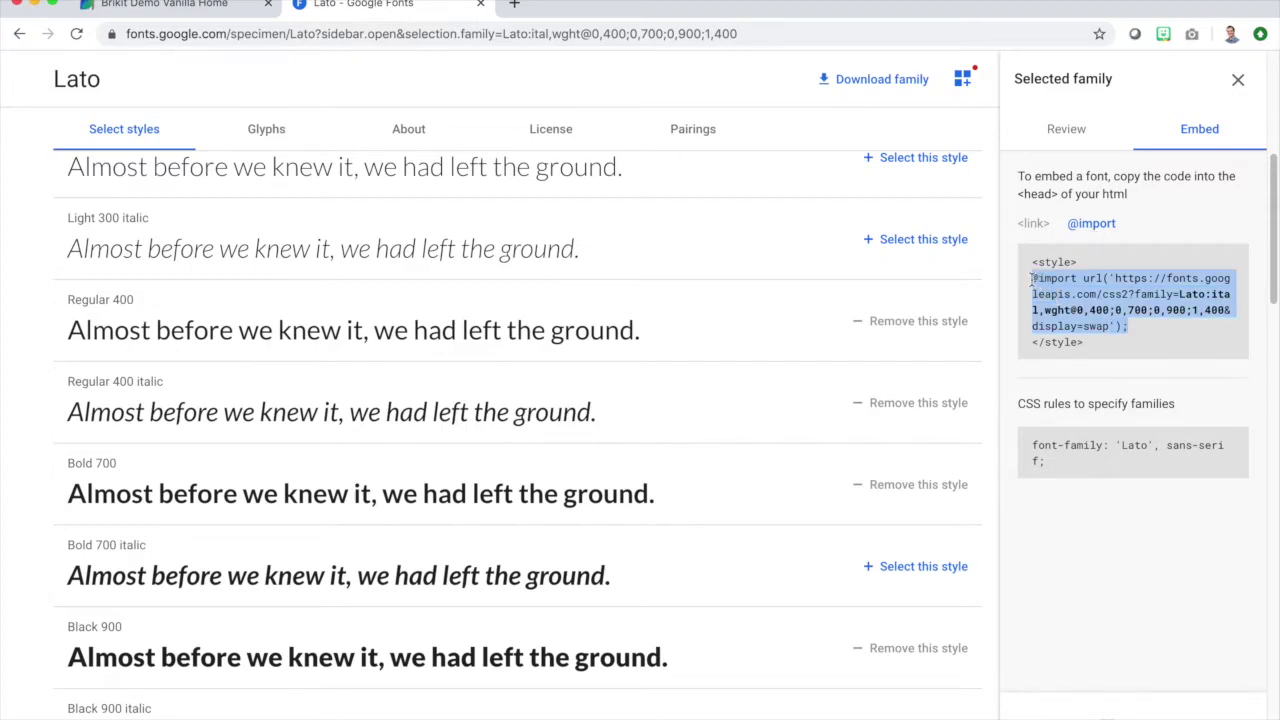
pyautogui.click(208, 10)
pyautogui.click(1181, 366)
pyautogui.press('super+v')
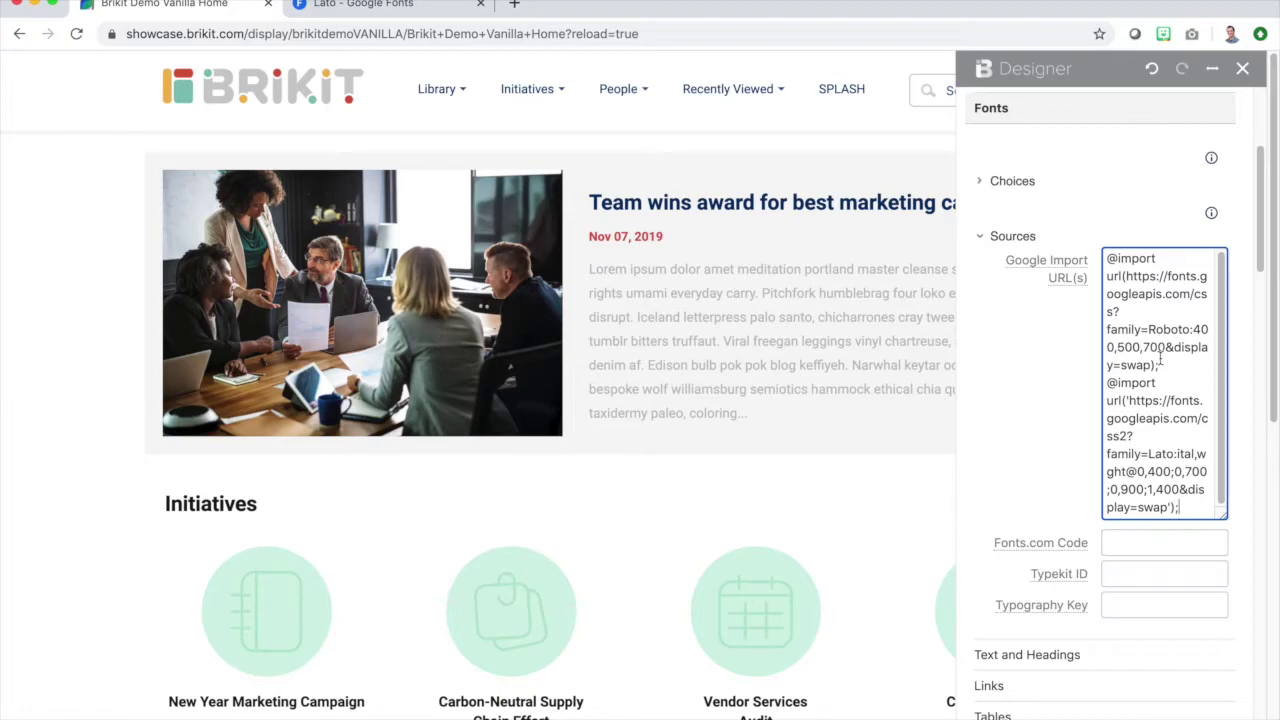
pyautogui.click(983, 240)
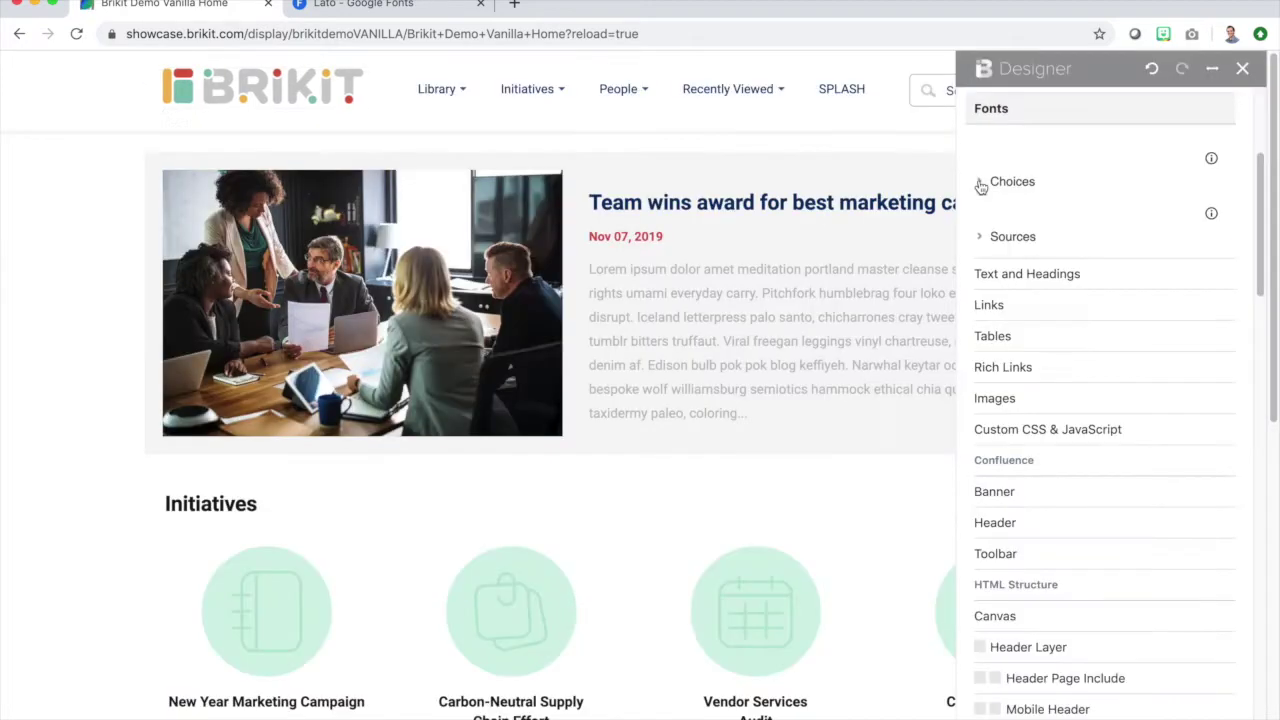
# Add "fontFamily2: Lato, arial, helvetica, sans-serif;" to the theme's font families and refresh the page
pyautogui.click(981, 185)
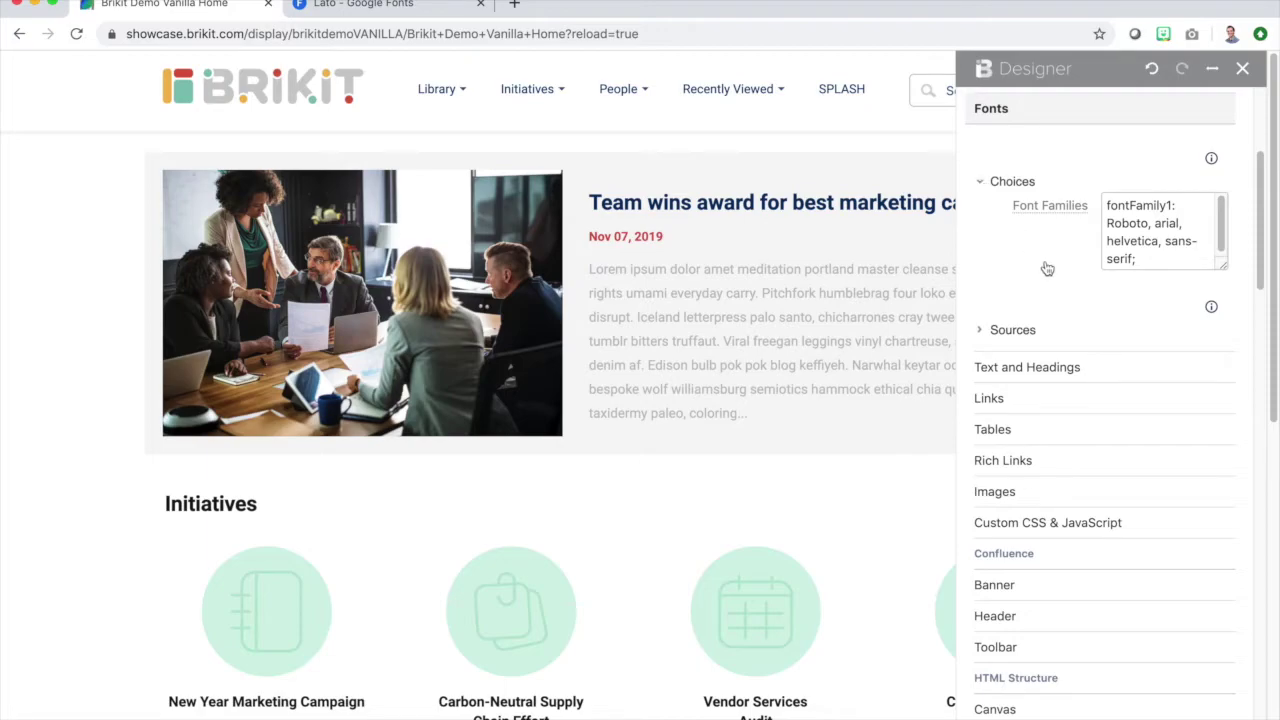
pyautogui.click(1150, 261)
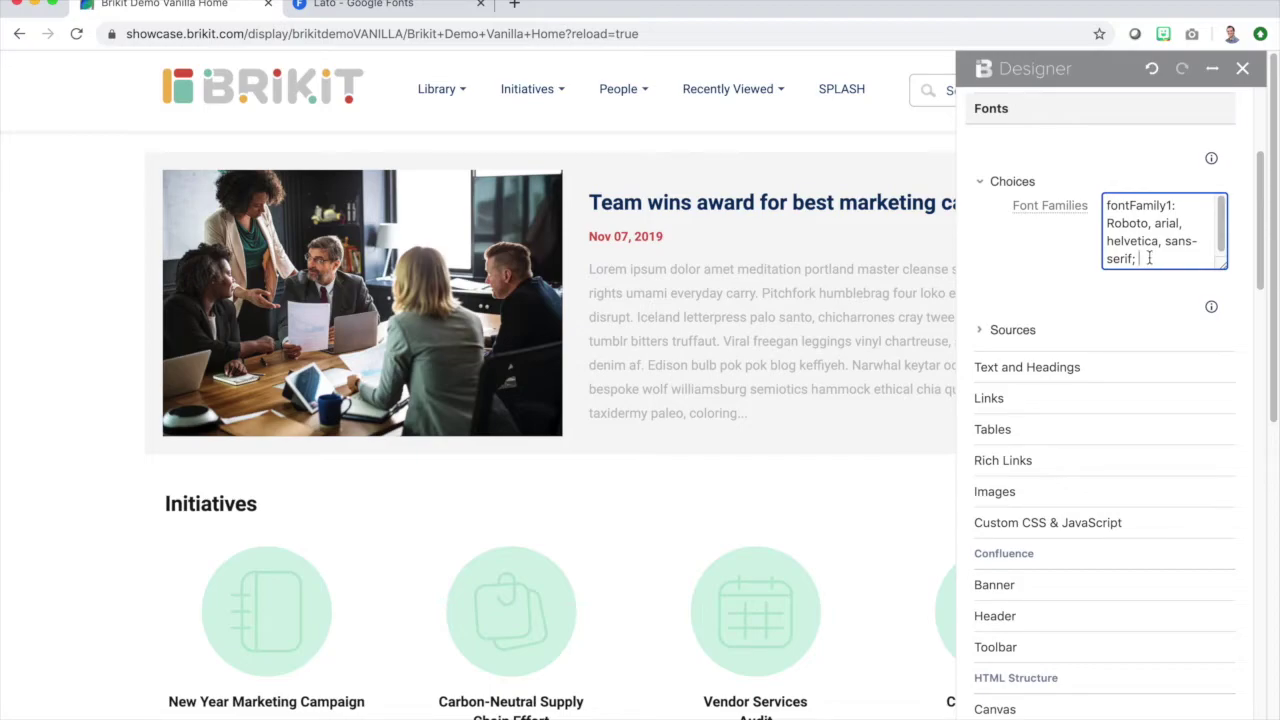
pyautogui.write('fontFamily2: Lato,')
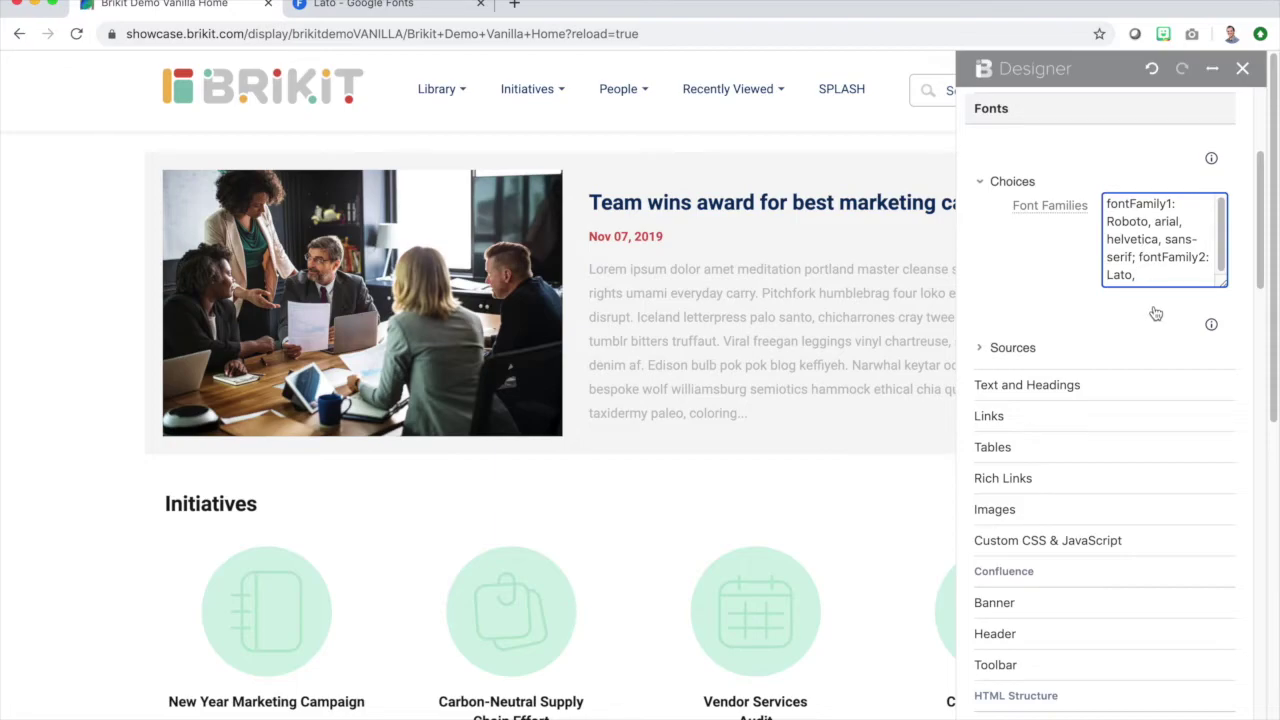
pyautogui.moveTo(1155, 221); pyautogui.dragTo(1135, 257)
pyautogui.hotkey('ctrl', 'c')
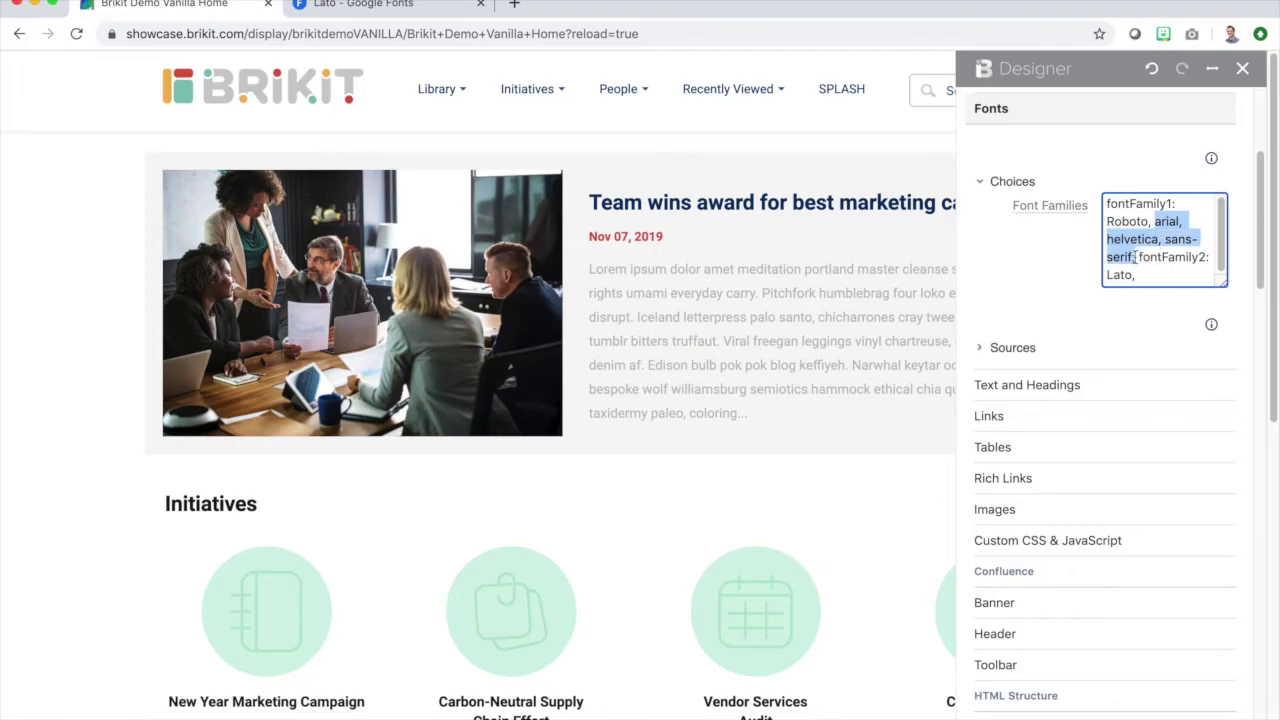
pyautogui.click(1152, 278)
pyautogui.hotkey('ctrl', 'v')
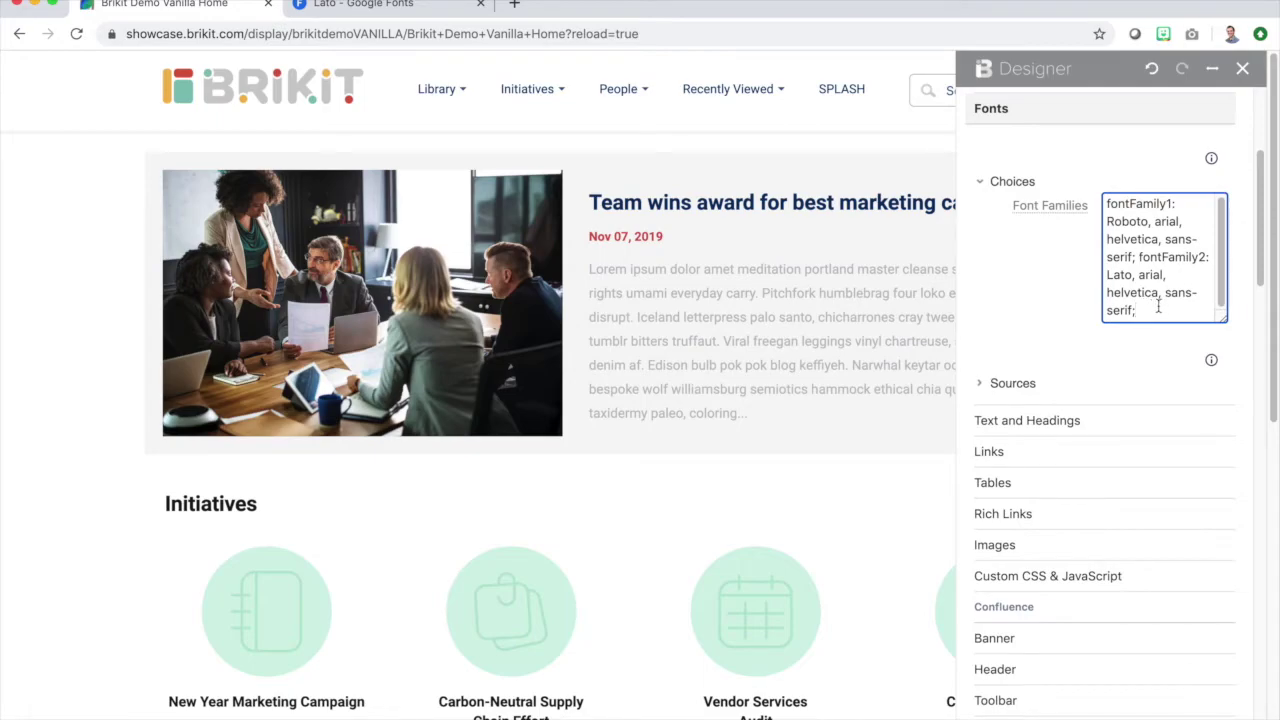
pyautogui.click(981, 187)
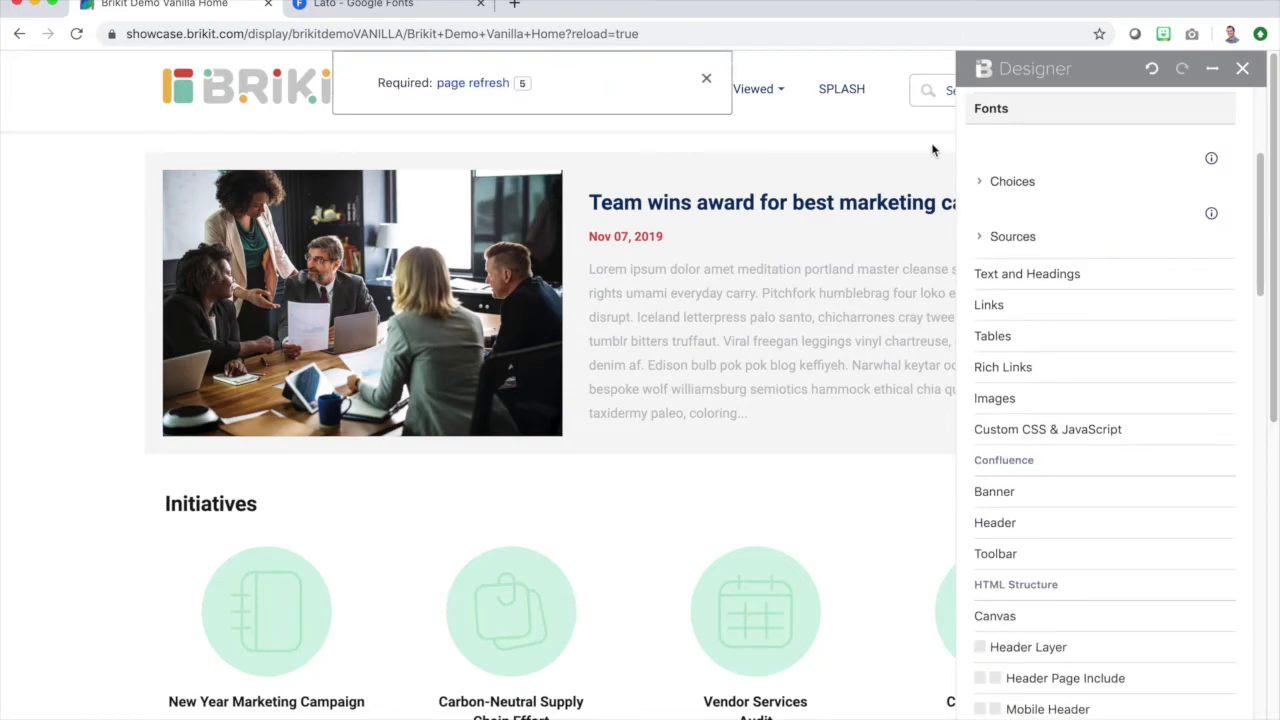
pyautogui.click(484, 89)
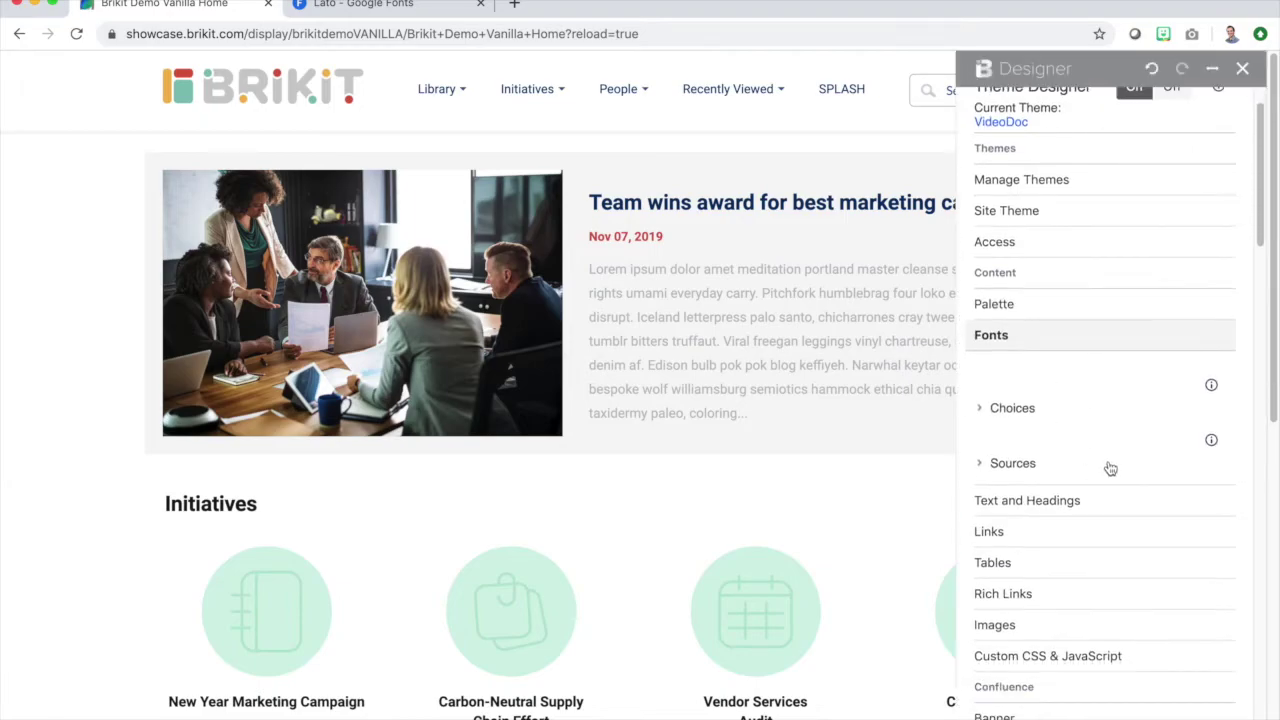
# Check the font family choices offered for body text and headings without changing them
pyautogui.scroll(-3, 1097, 430)
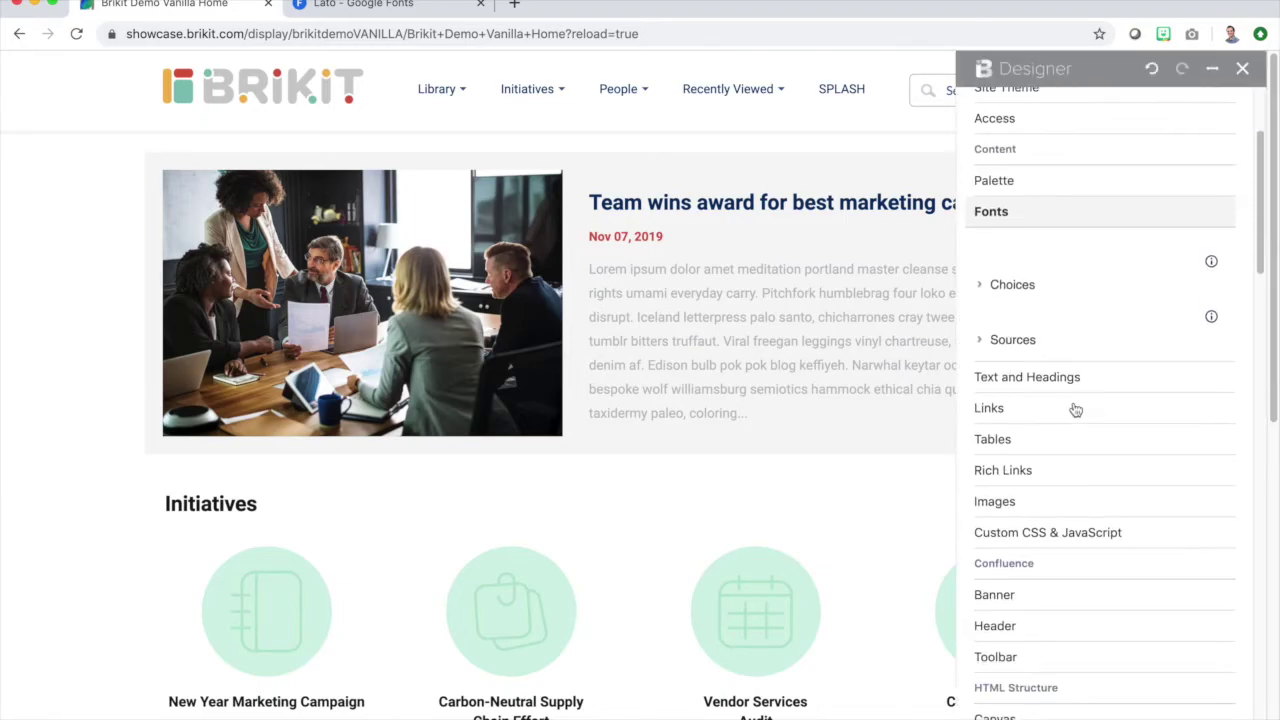
pyautogui.click(1030, 378)
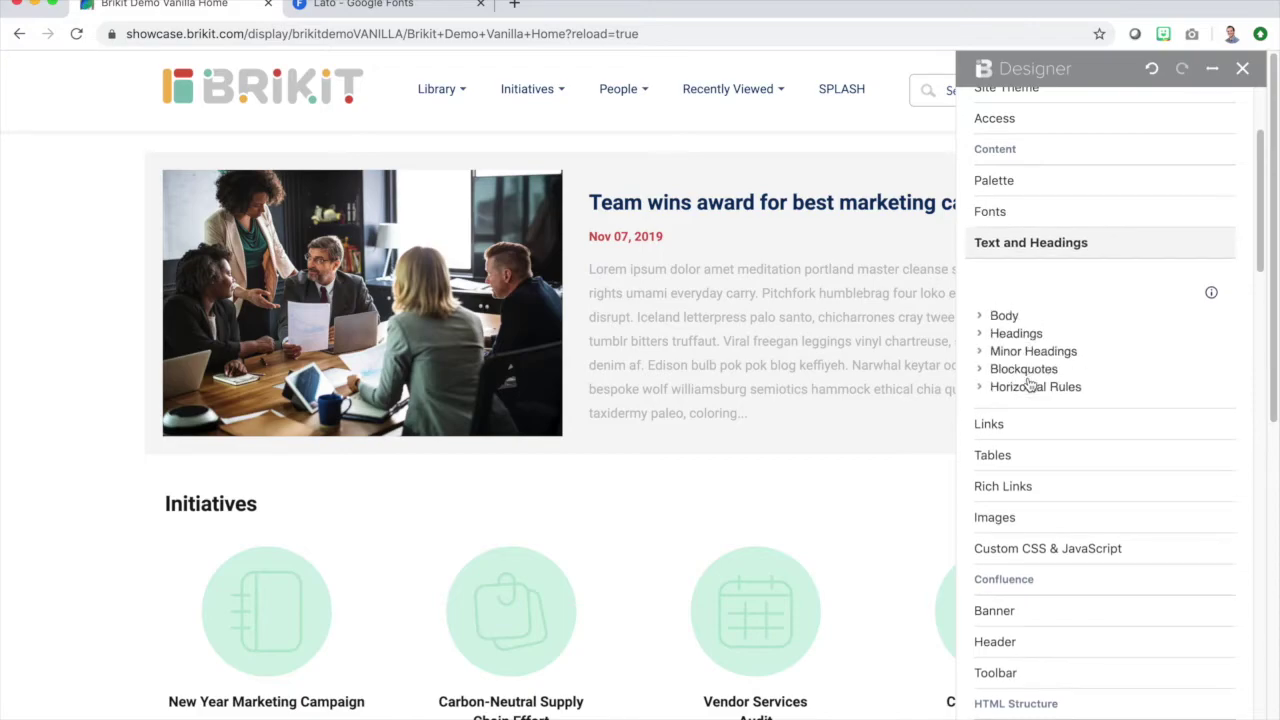
pyautogui.click(981, 318)
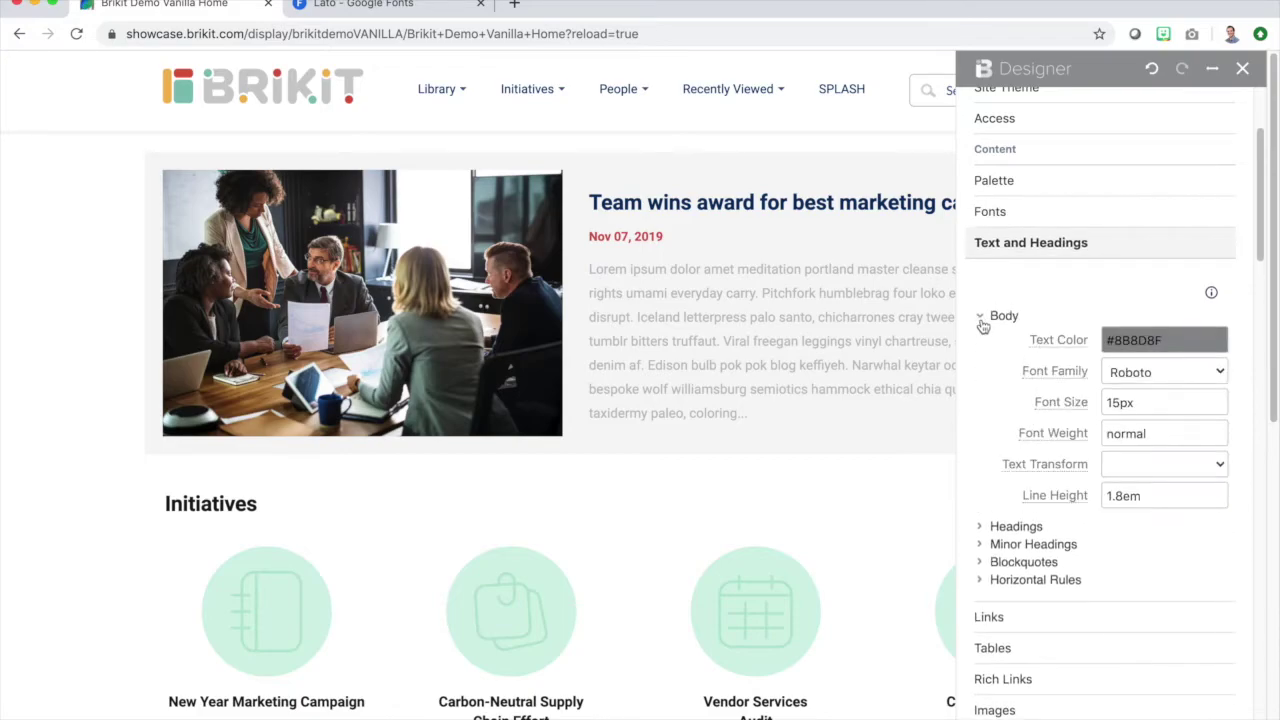
pyautogui.click(1219, 374)
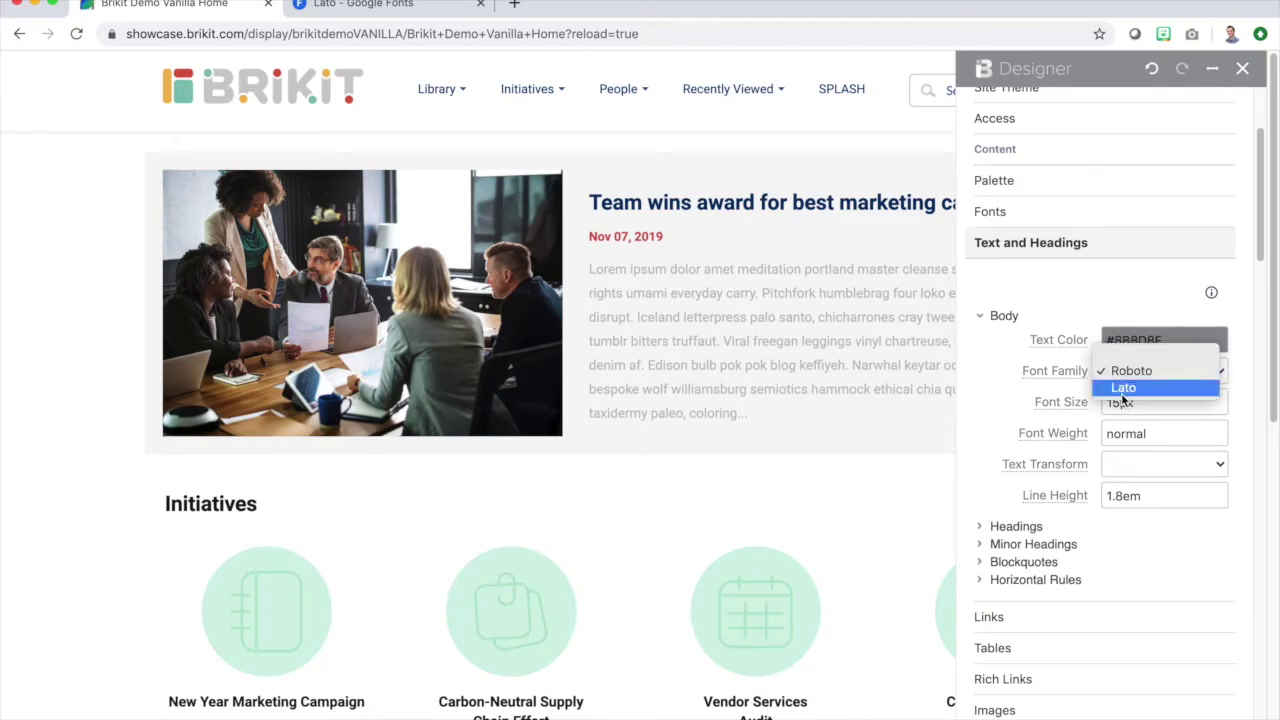
pyautogui.click(983, 530)
pyautogui.click(983, 529)
pyautogui.scroll(-2, 994, 466)
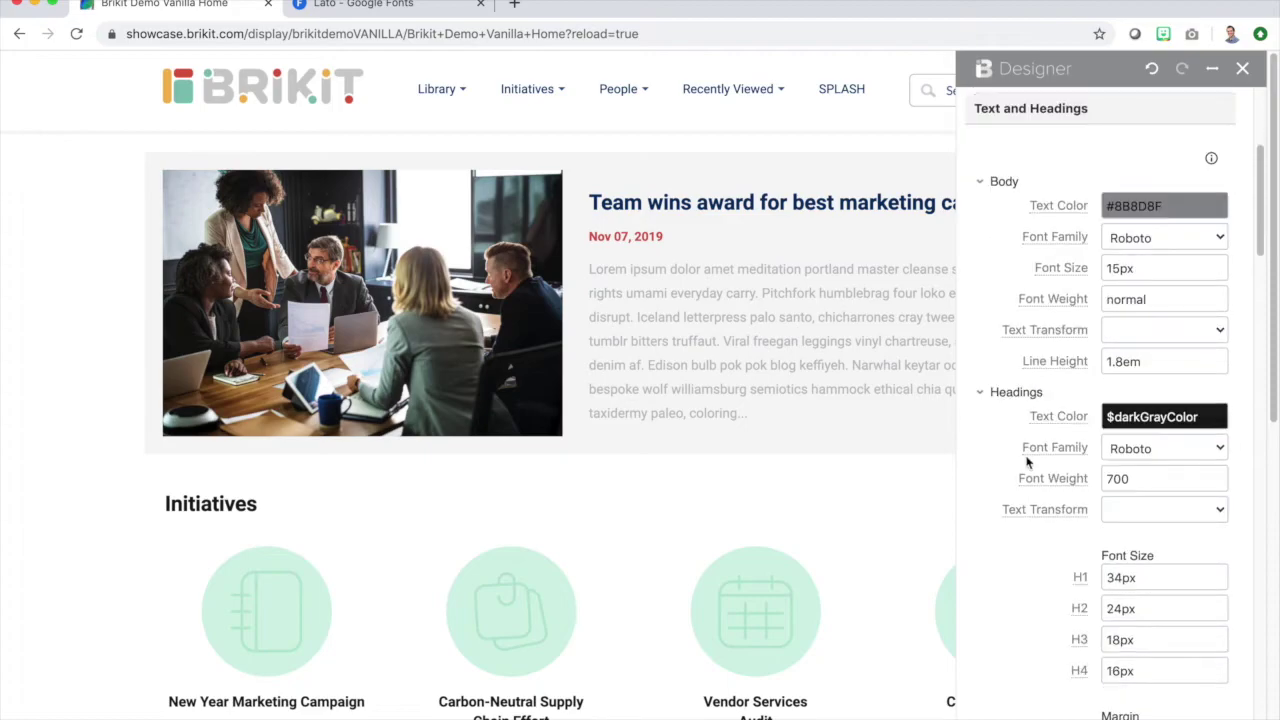
pyautogui.click(1134, 448)
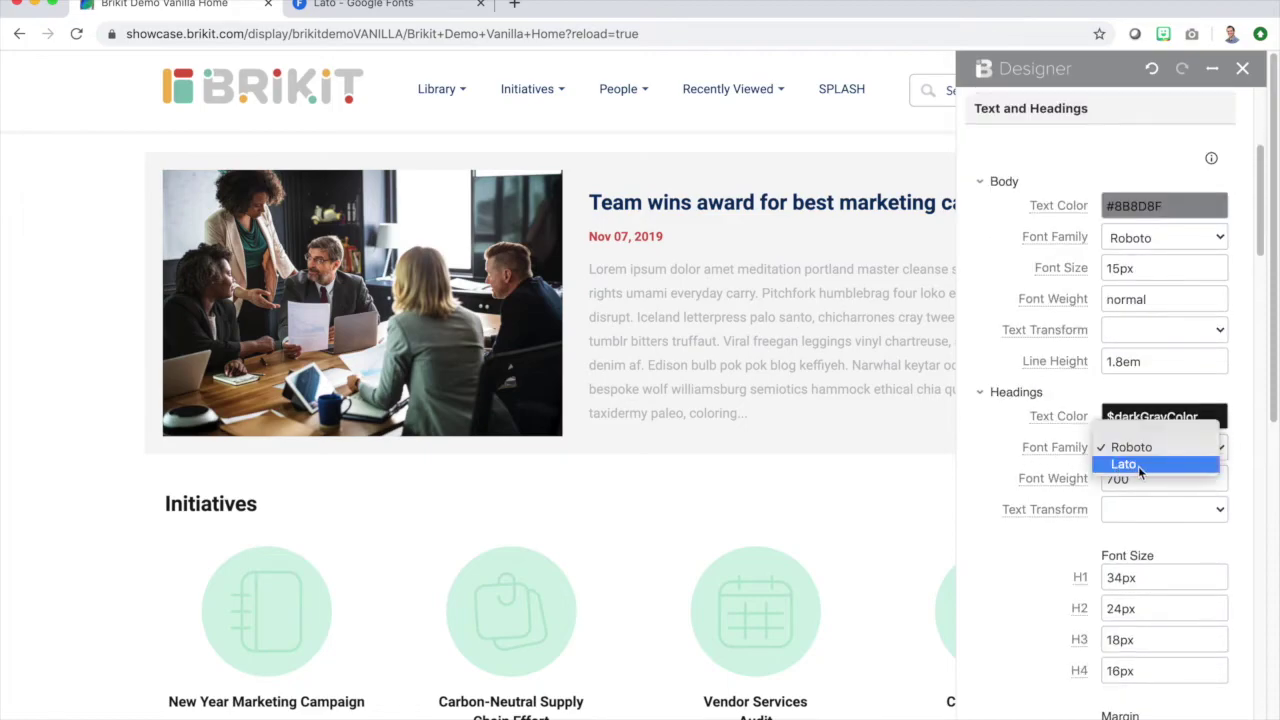
pyautogui.click(998, 281)
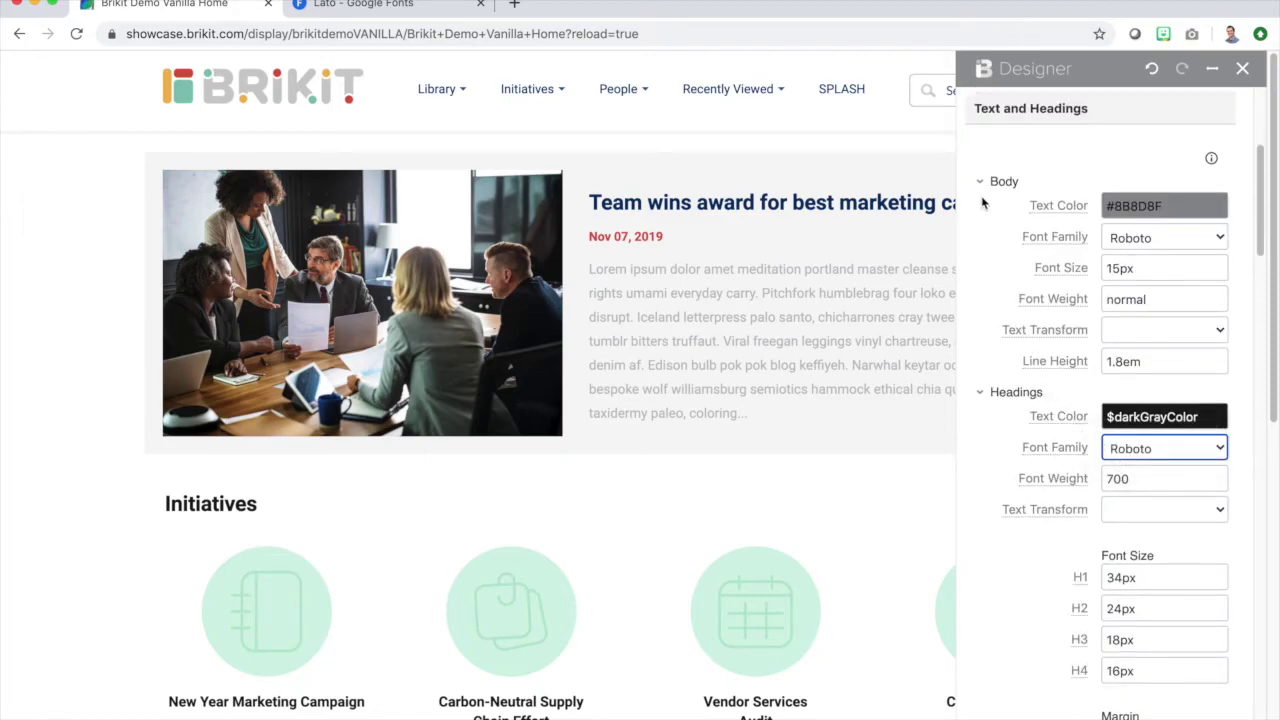
pyautogui.click(997, 110)
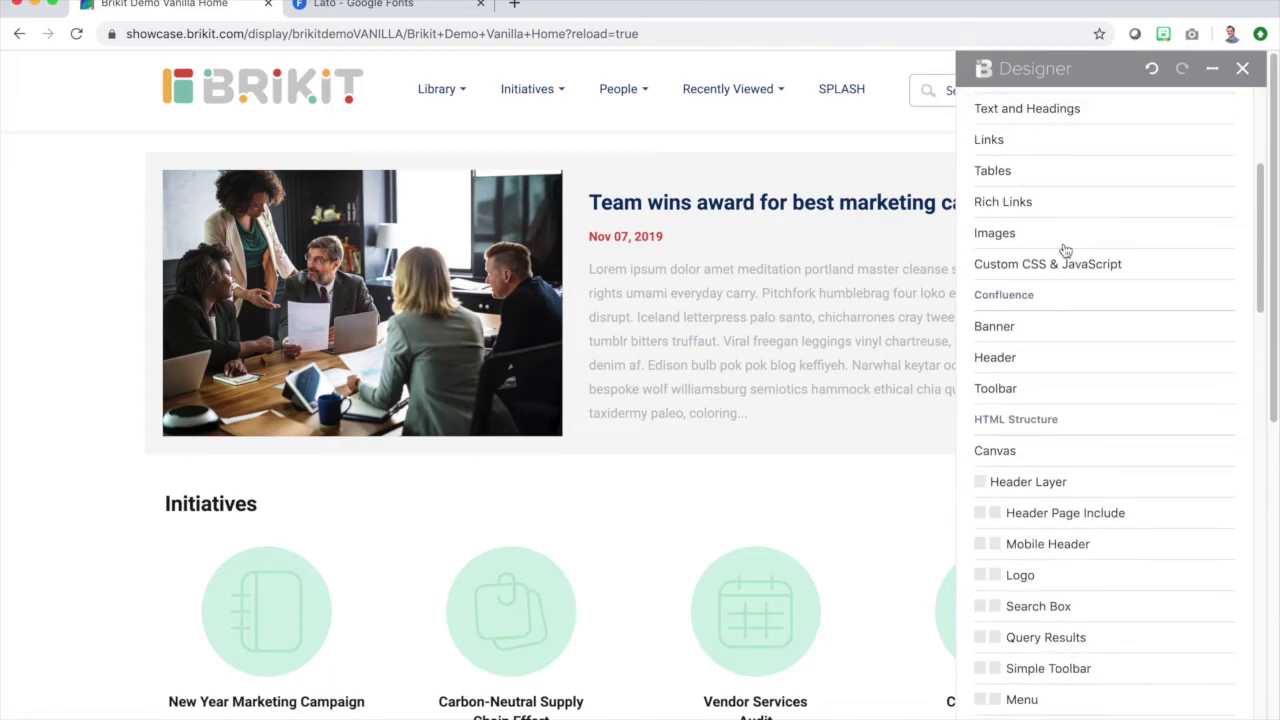
# Show the theme palette's core colors, tints and shades, and grays
pyautogui.scroll(3, 1066, 250)
pyautogui.scroll(2, 1054, 237)
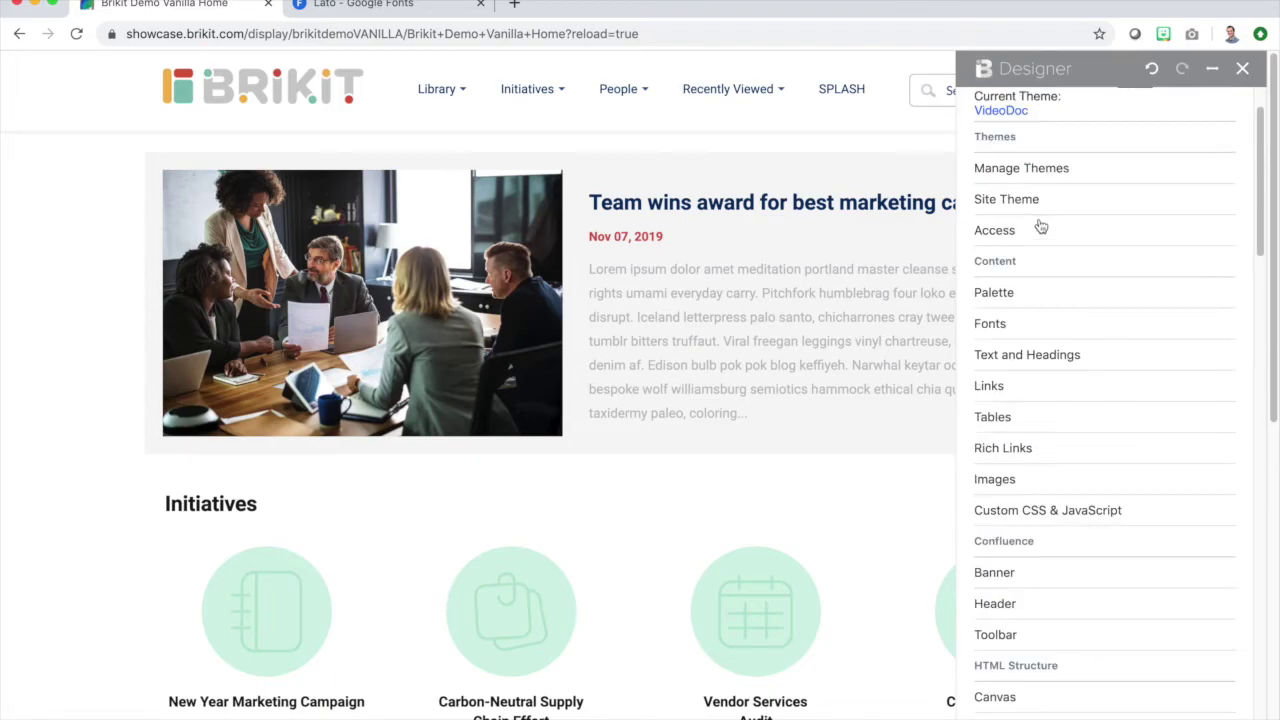
pyautogui.click(1029, 296)
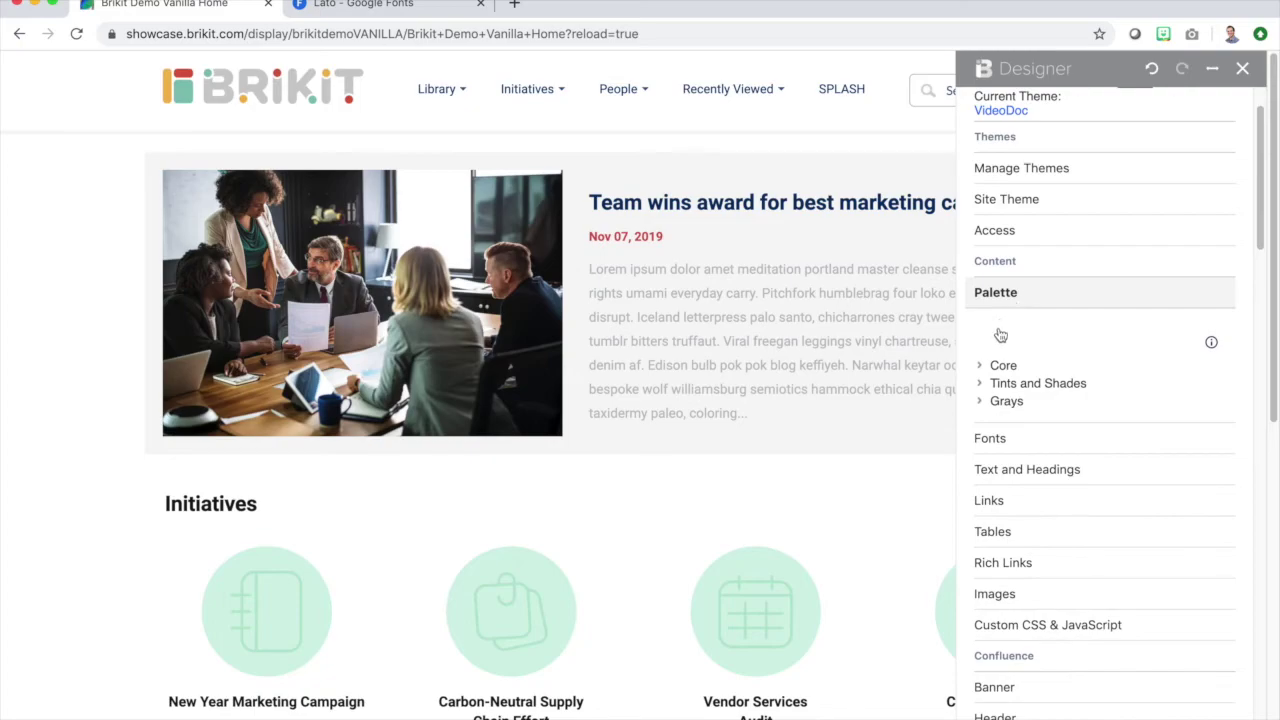
pyautogui.click(980, 482)
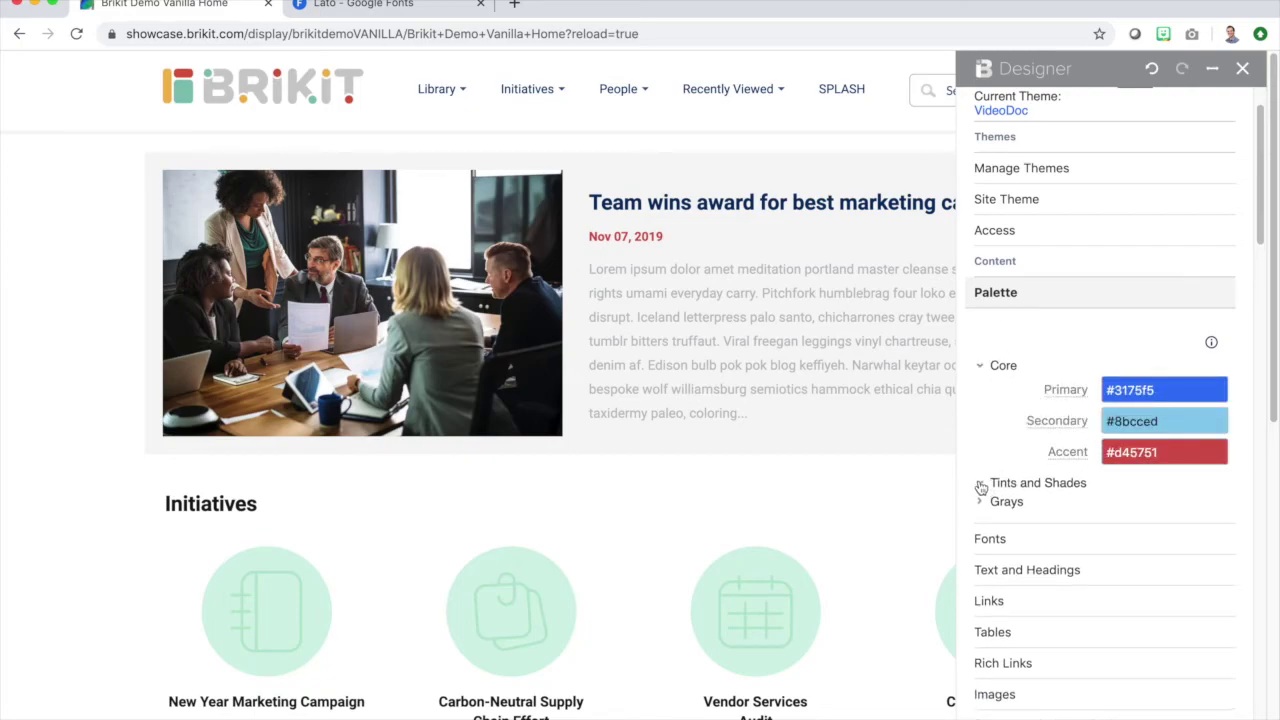
pyautogui.click(979, 602)
pyautogui.scroll(-3, 1060, 323)
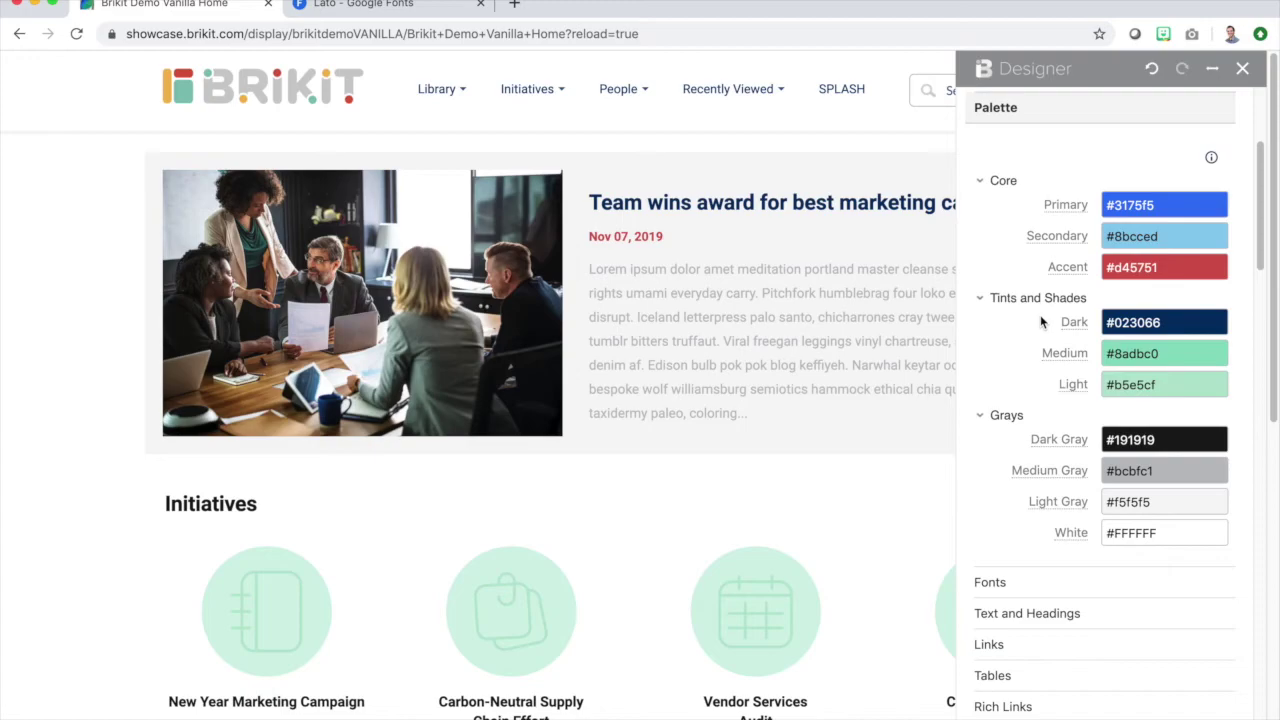
# Examine which palette colors the theme's links and hover links use
pyautogui.click(1016, 650)
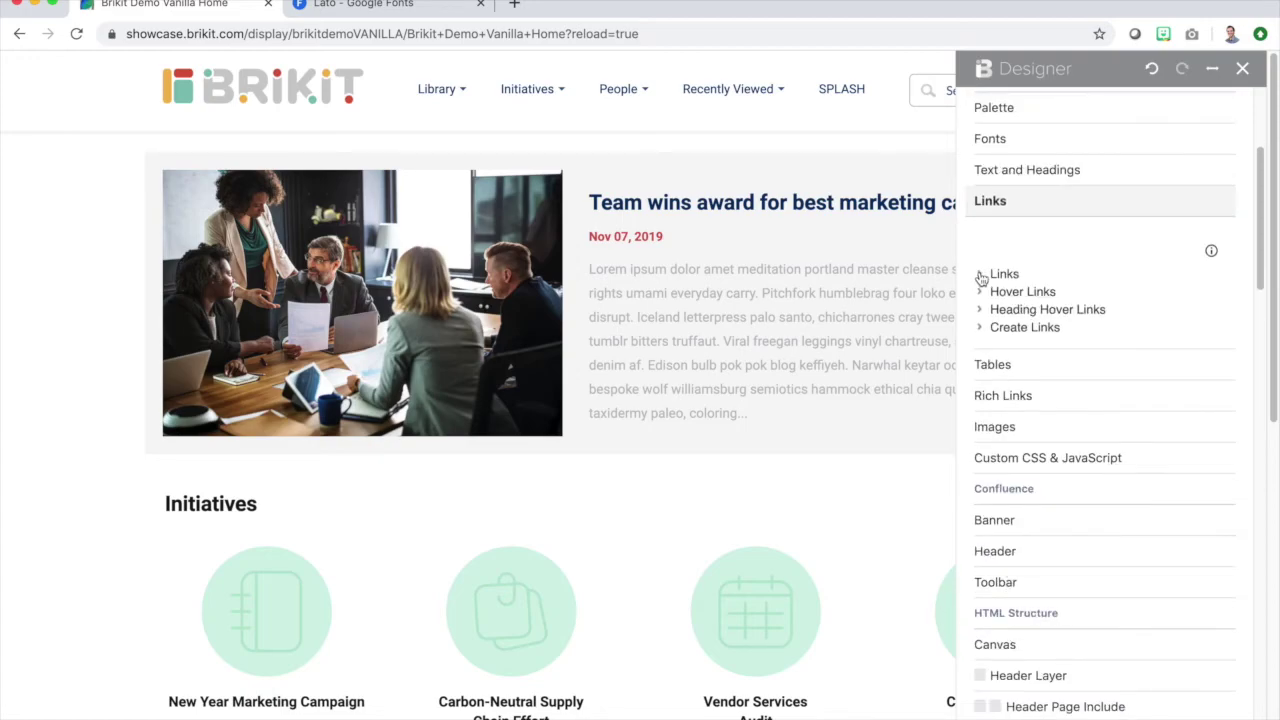
pyautogui.click(980, 274)
pyautogui.click(980, 460)
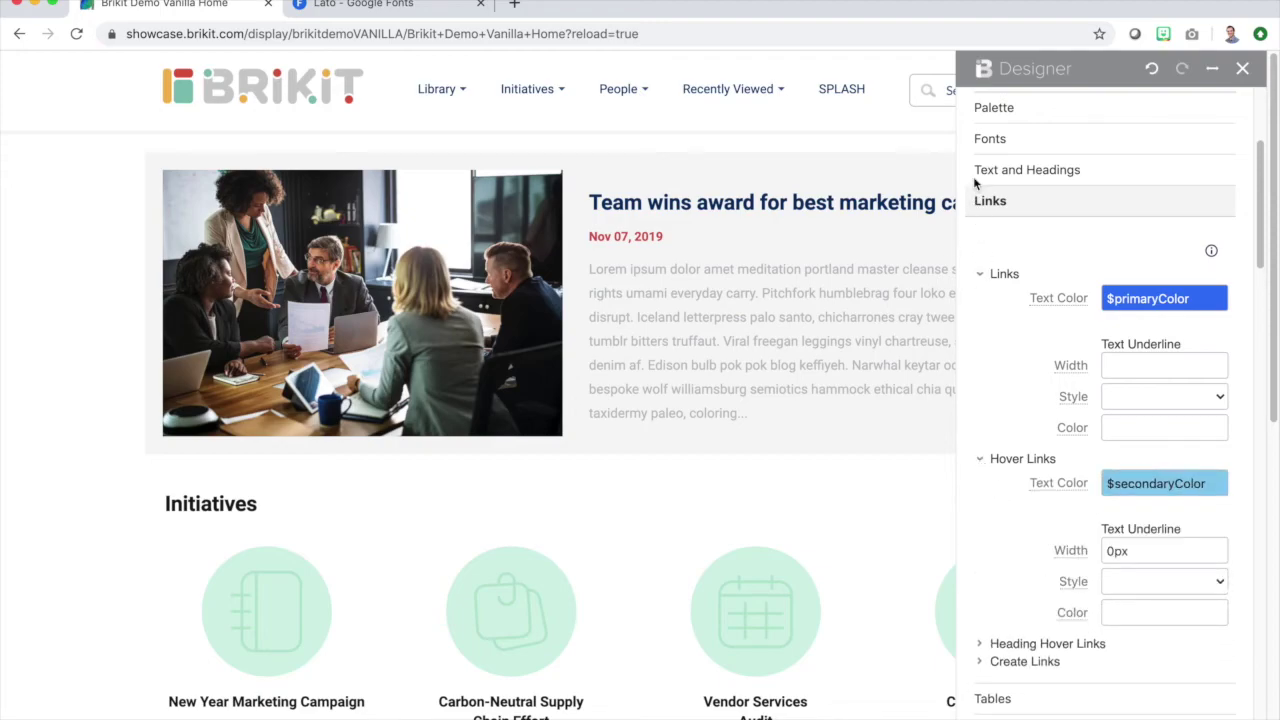
# Set the palette's primary color to #F50000 and secondary color to #ED878A, and close the Designer
pyautogui.click(994, 108)
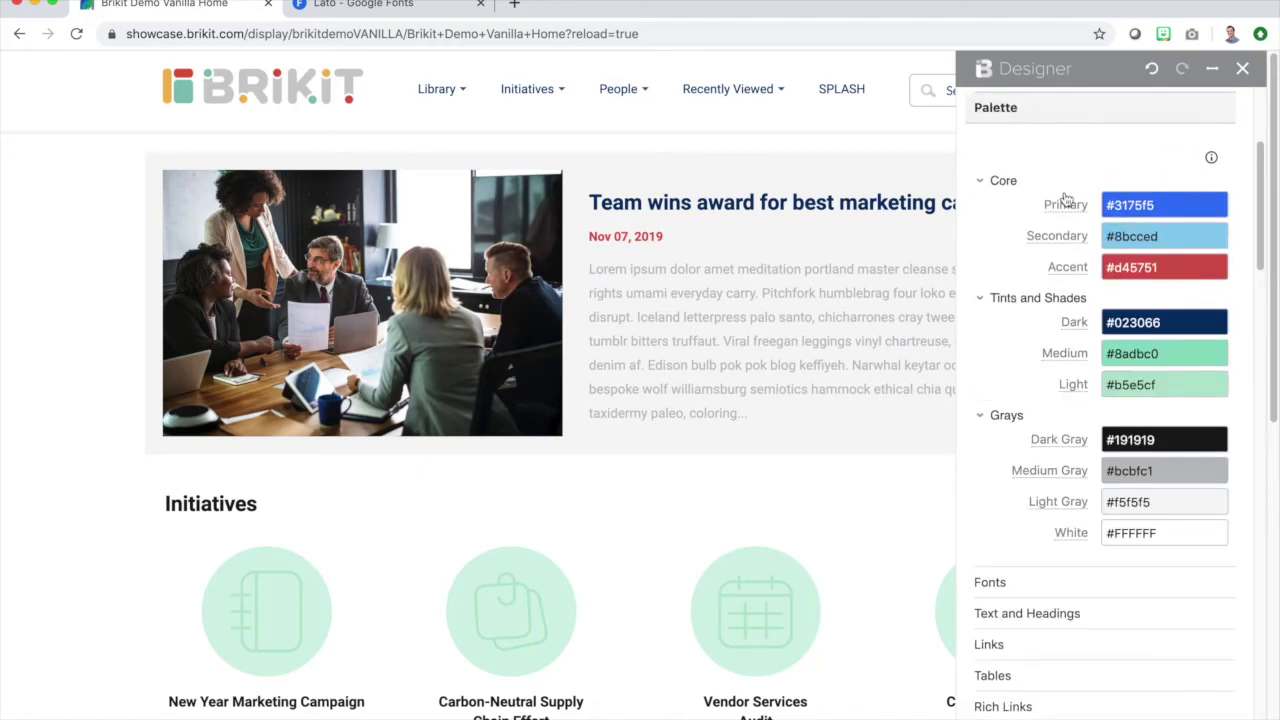
pyautogui.click(1155, 207)
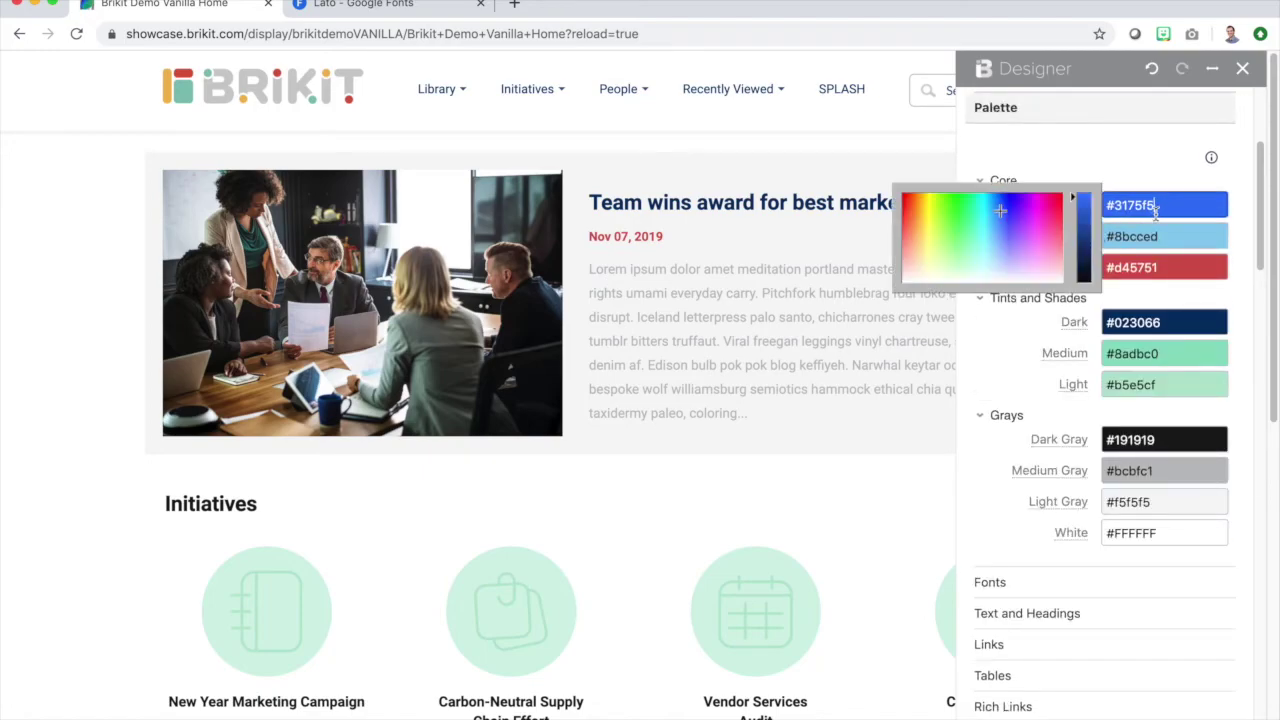
pyautogui.click(1062, 199)
pyautogui.moveTo(1062, 199); pyautogui.dragTo(1064, 194)
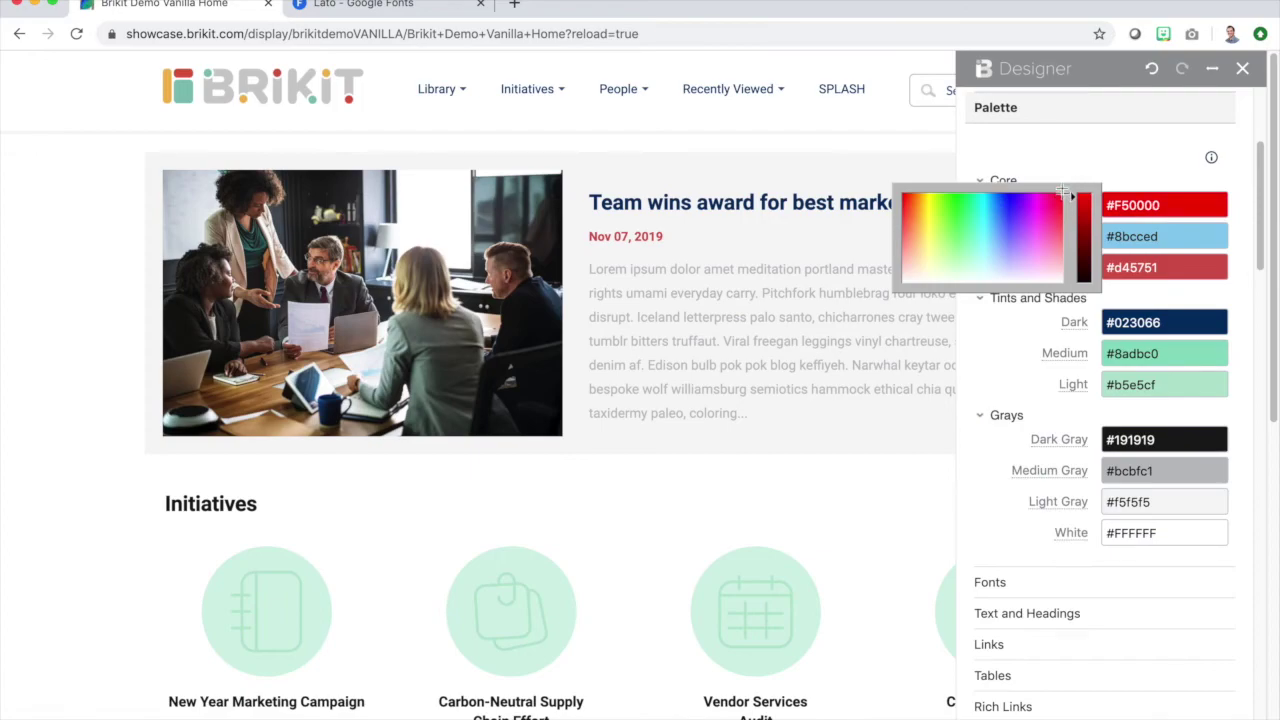
pyautogui.click(1165, 236)
pyautogui.moveTo(1035, 245); pyautogui.dragTo(1061, 275)
pyautogui.click(1094, 158)
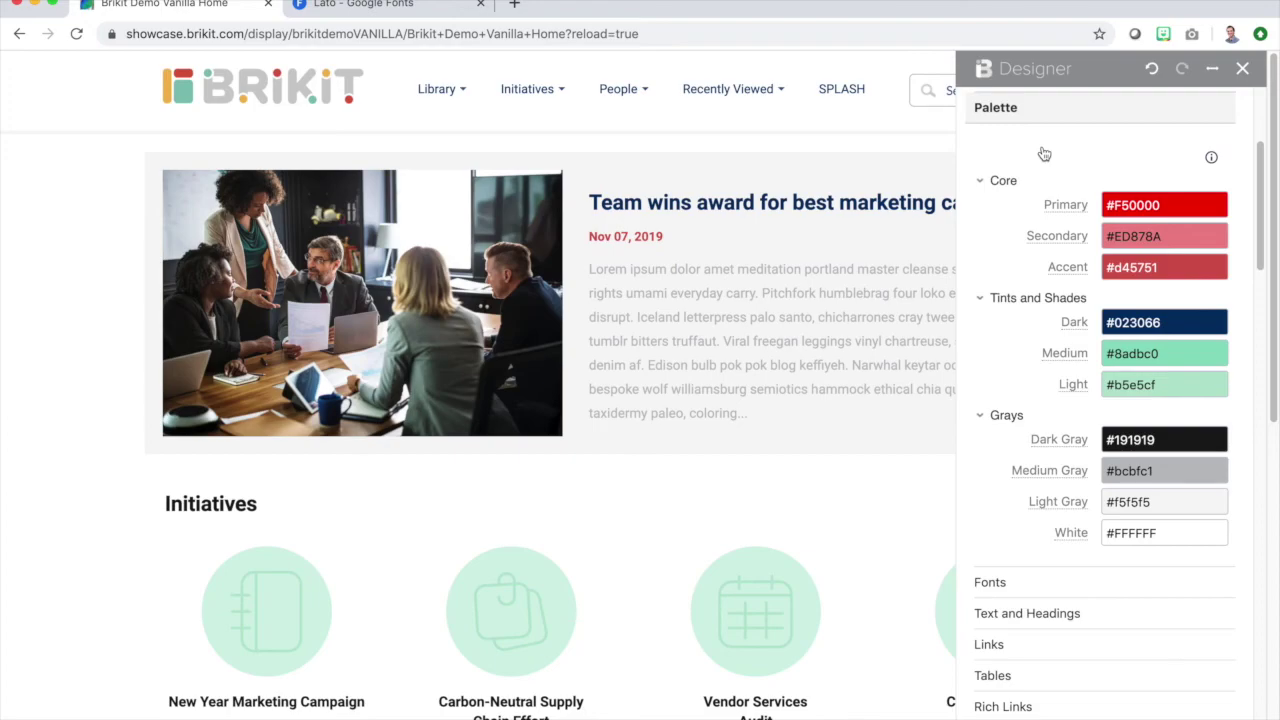
pyautogui.click(1243, 70)
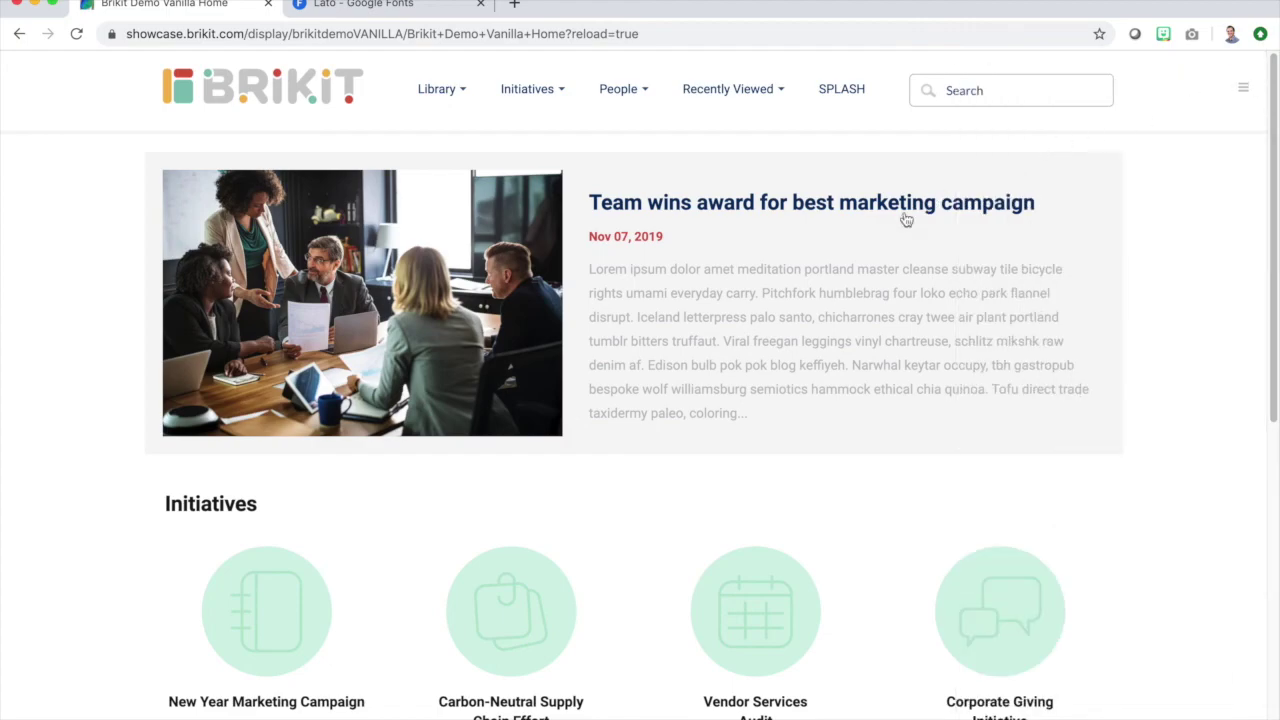